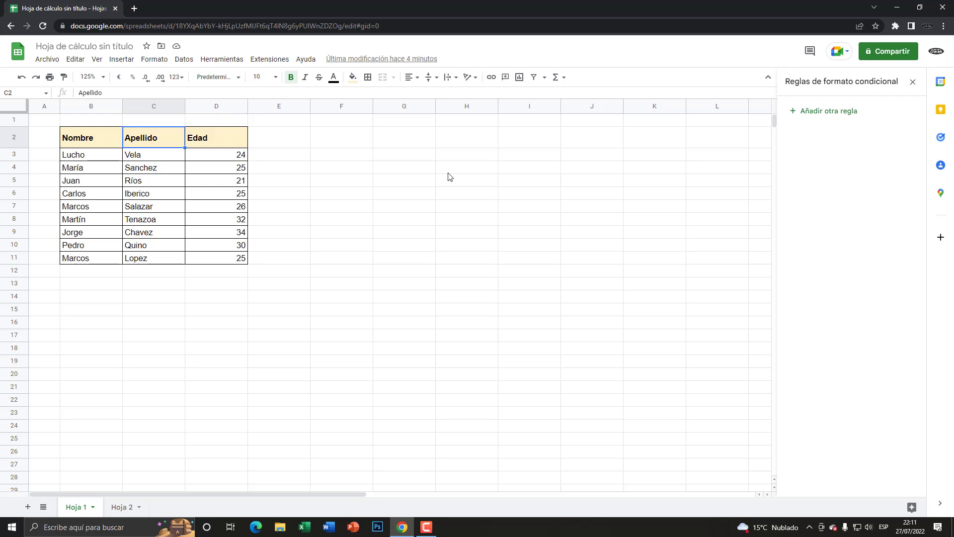
- Look over the Hoja 1 name and age table and the Hoja 2 sheet in Google Sheets
{"action": "left_click", "coordinate": [172, 187]}
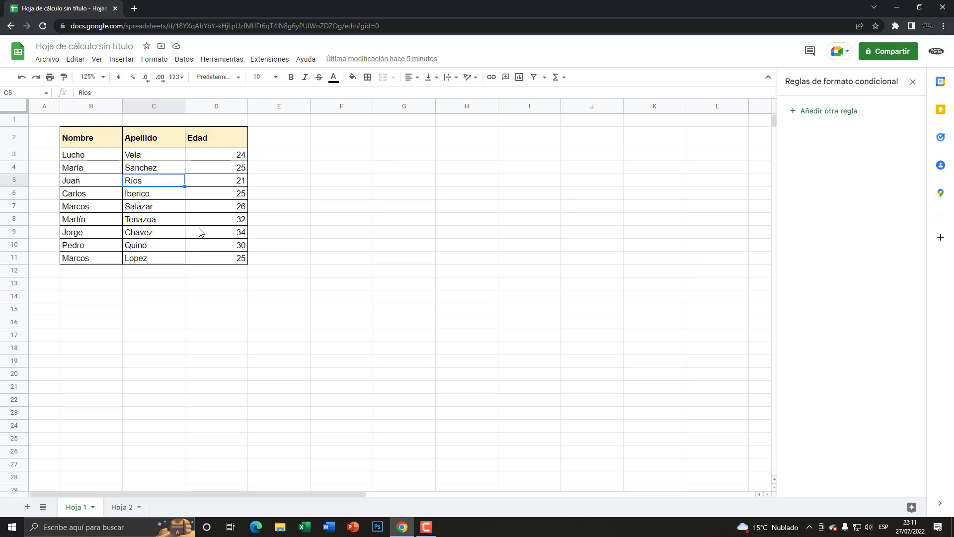
{"action": "left_click", "coordinate": [121, 507]}
{"action": "left_click", "coordinate": [121, 166]}
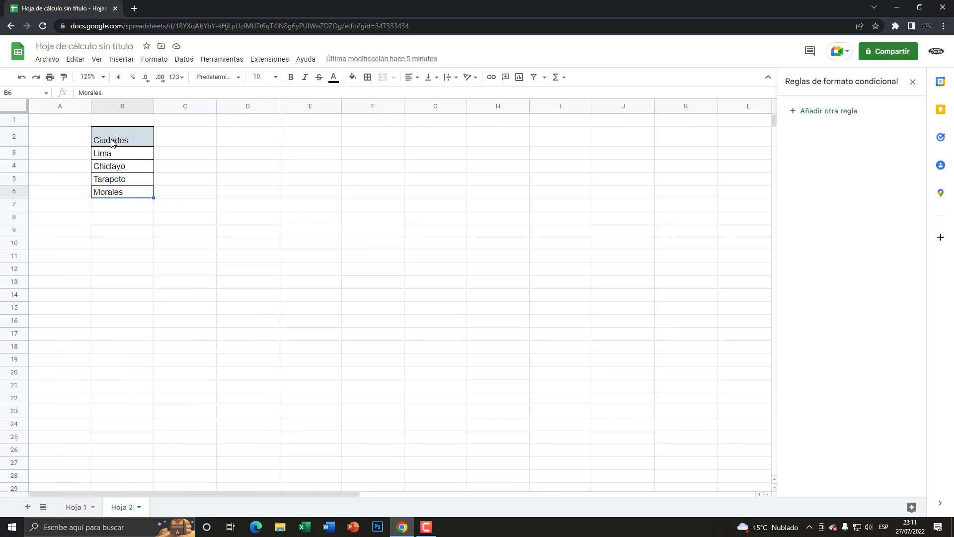
{"action": "left_click_drag", "start_coordinate": [116, 142], "coordinate": [121, 193]}
{"action": "left_click", "coordinate": [76, 507]}
{"action": "left_click", "coordinate": [80, 245]}
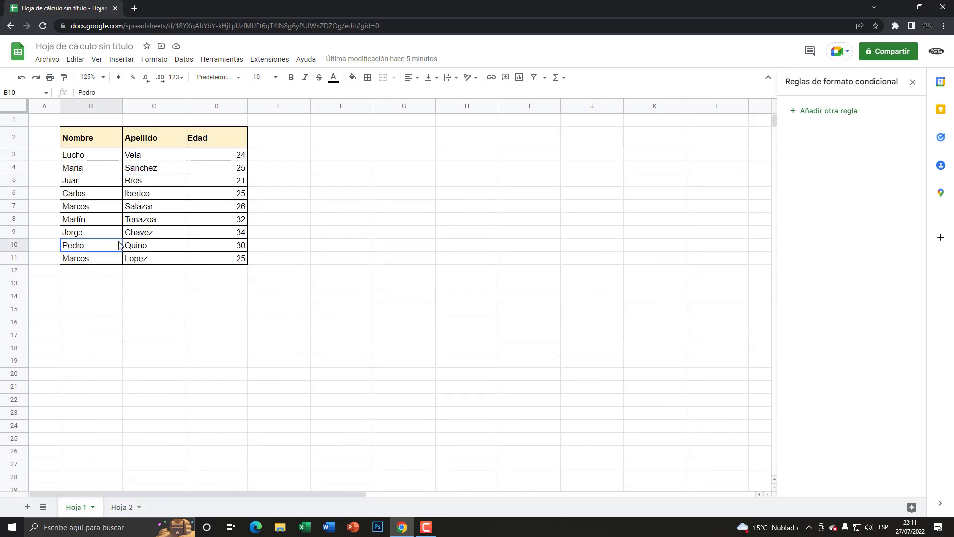
{"action": "mouse_move", "coordinate": [98, 142]}
{"action": "left_mouse_down"}
{"action": "mouse_move", "coordinate": [222, 181]}
{"action": "mouse_move", "coordinate": [241, 258]}
{"action": "left_mouse_up"}
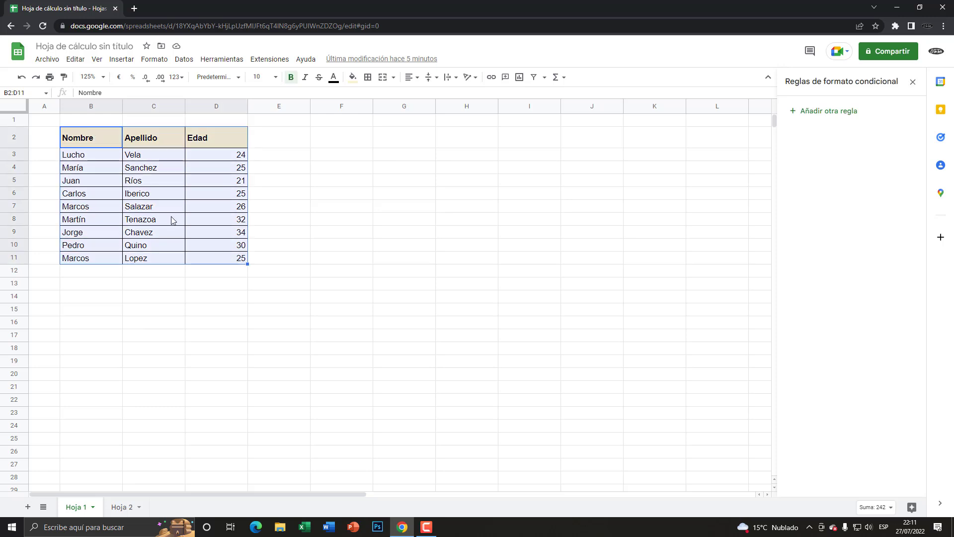
{"action": "left_click", "coordinate": [163, 198]}
{"action": "left_click", "coordinate": [149, 183]}
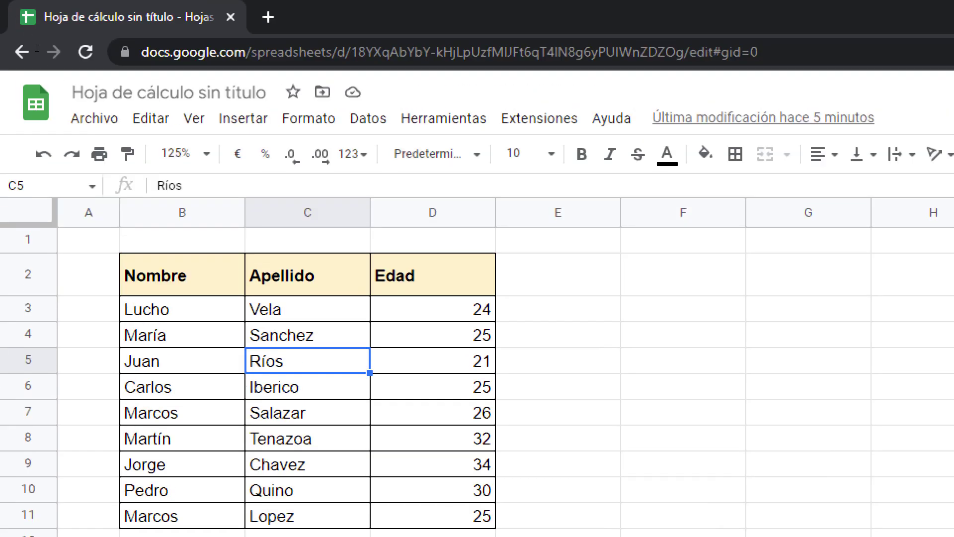
- Open Archivo > Compartir > Publicar en la Web and set it to the Enlace option
{"action": "left_click", "coordinate": [95, 118]}
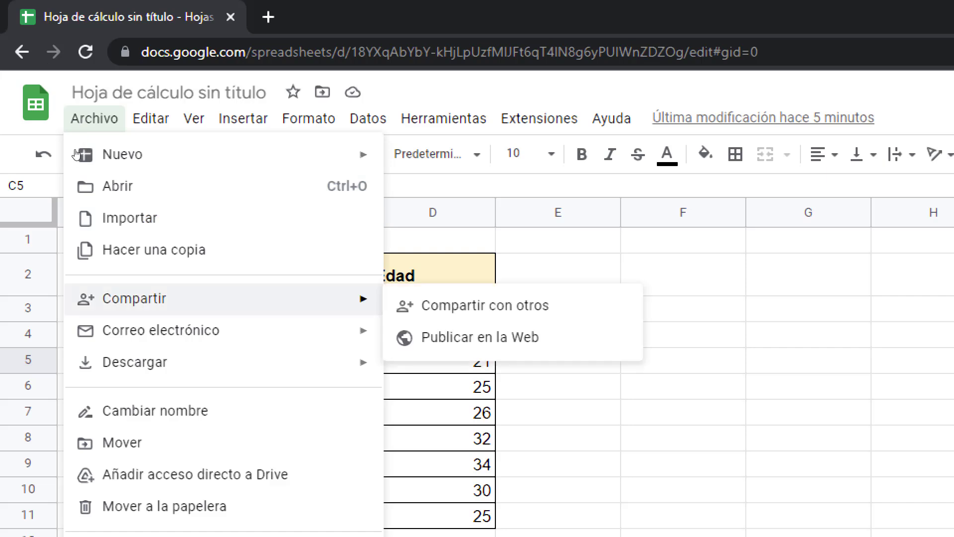
{"action": "mouse_move", "coordinate": [67, 149]}
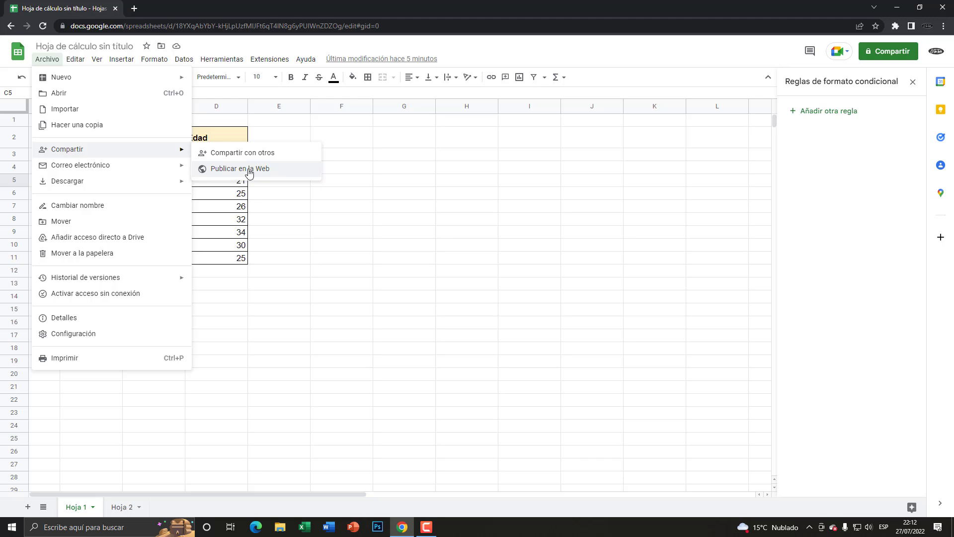
{"action": "left_click", "coordinate": [250, 170]}
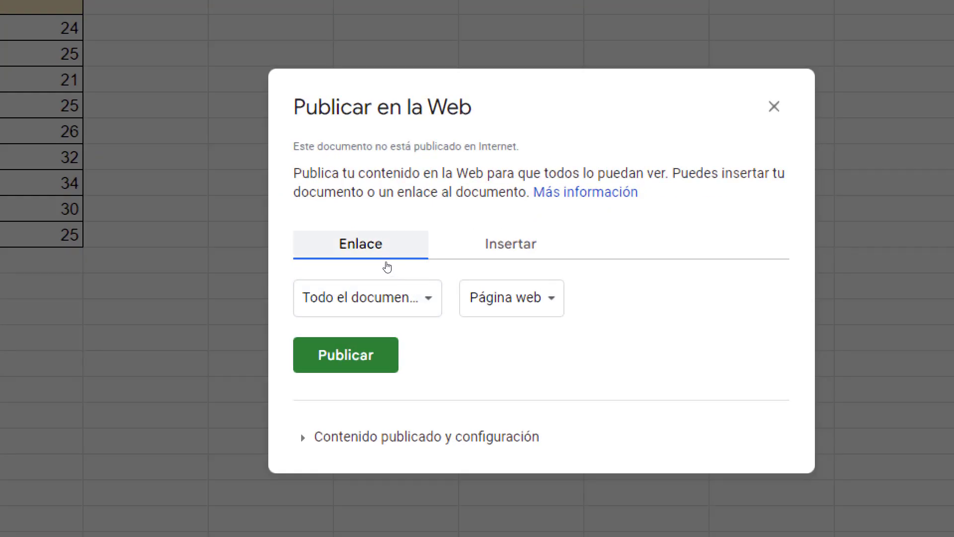
{"action": "left_click", "coordinate": [450, 264]}
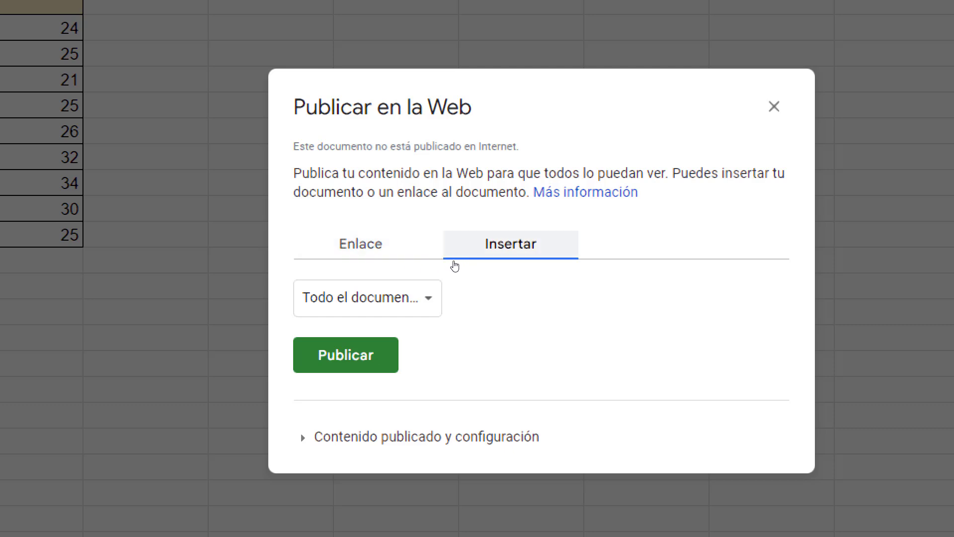
{"action": "left_click", "coordinate": [419, 265]}
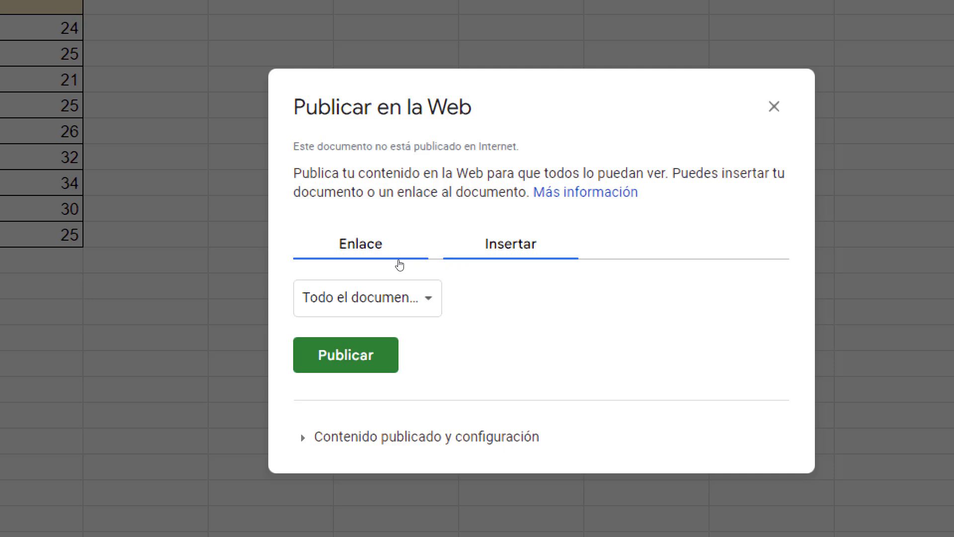
{"action": "left_click", "coordinate": [377, 263]}
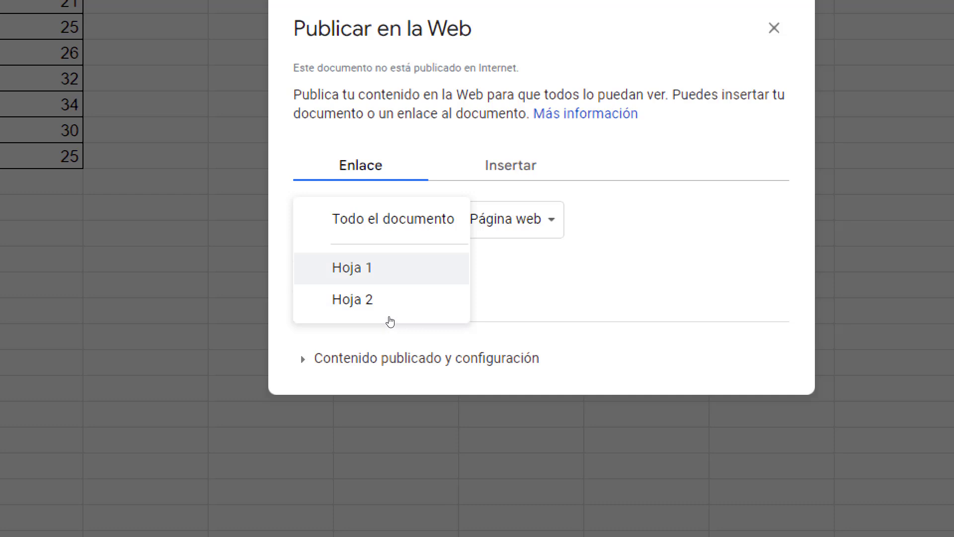
- Publish Todo el documento as Microsoft Excel (.xlsx) and confirm with Aceptar
{"action": "key", "text": "Down"}
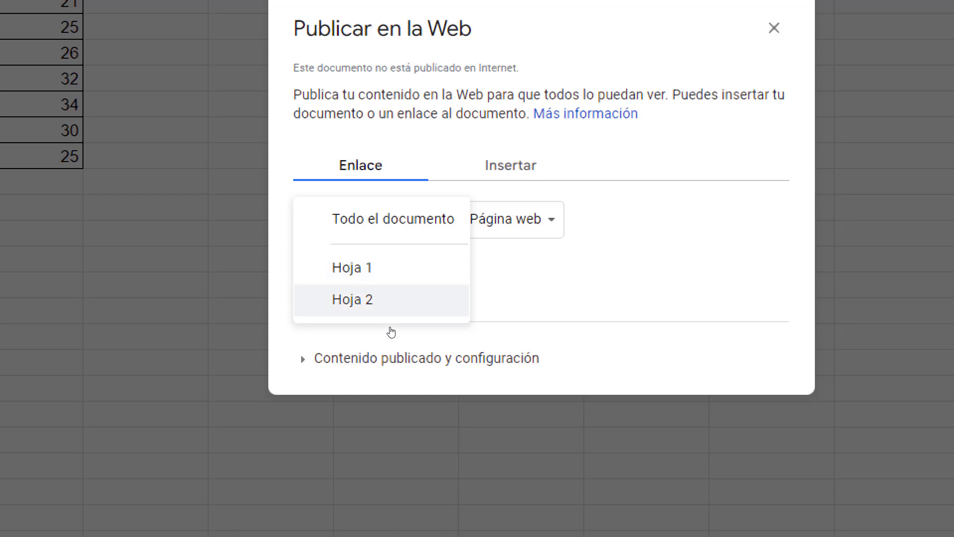
{"action": "key", "text": "Down"}
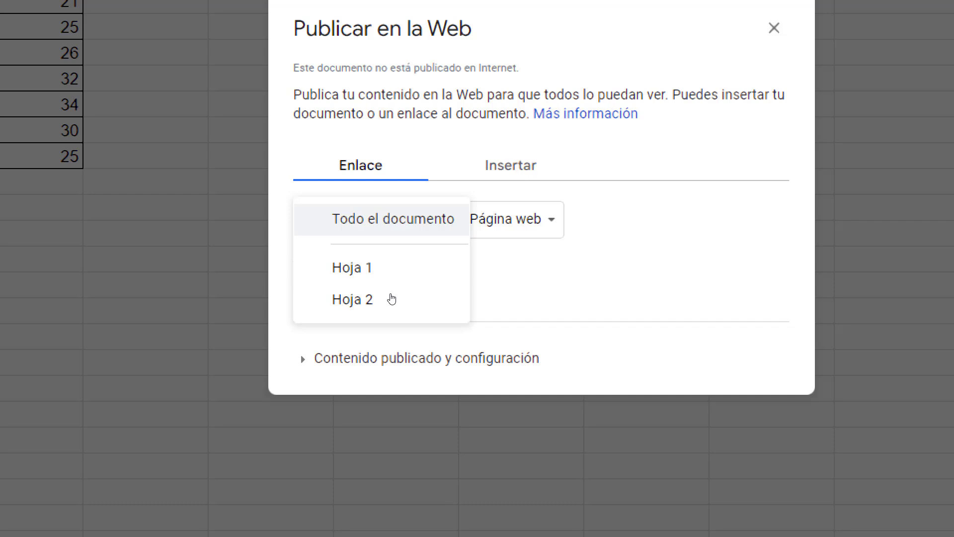
{"action": "key", "text": "Return"}
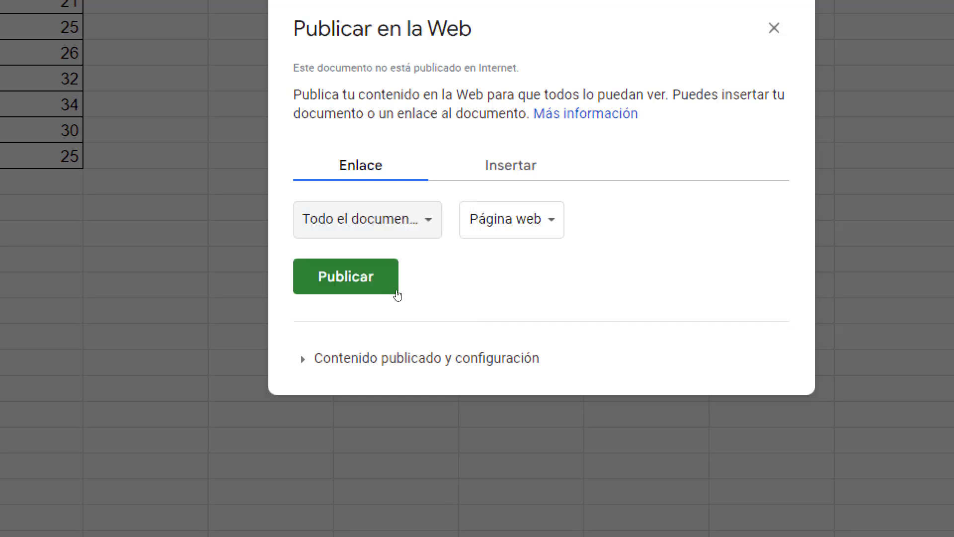
{"action": "key", "text": "Tab"}
{"action": "key", "text": "Return"}
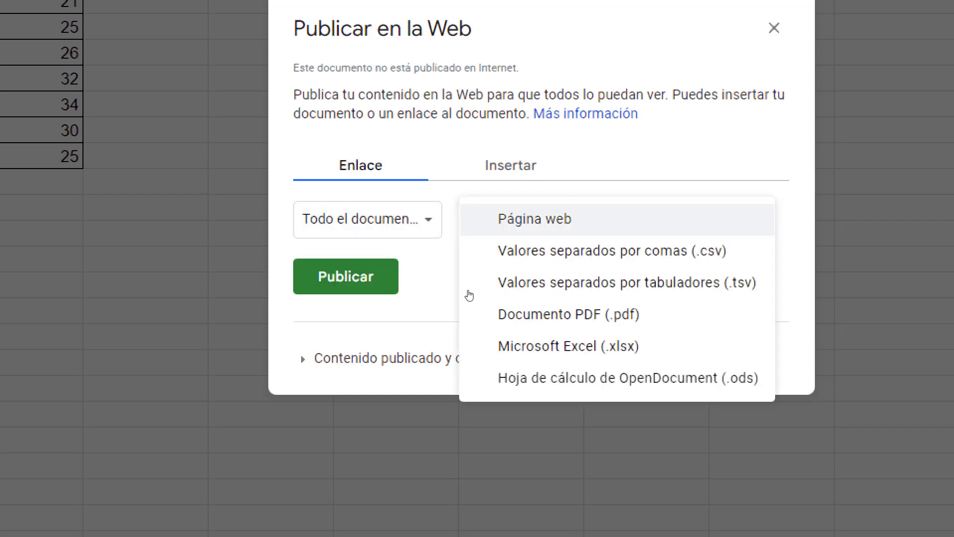
{"action": "key", "text": "Down"}
{"action": "key", "text": "Down"}
{"action": "key", "text": "Up"}
{"action": "key", "text": "Down"}
{"action": "key", "text": "Down"}
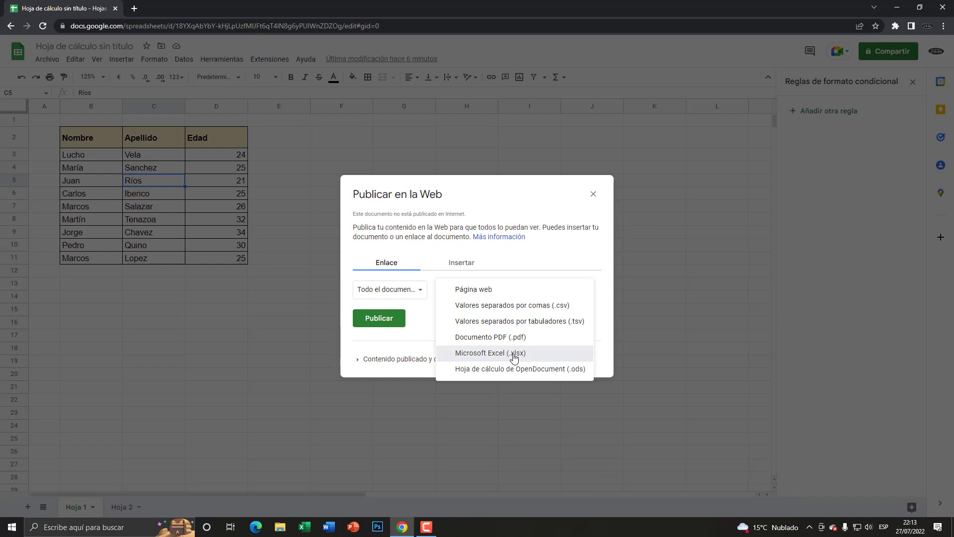
{"action": "left_click", "coordinate": [512, 359]}
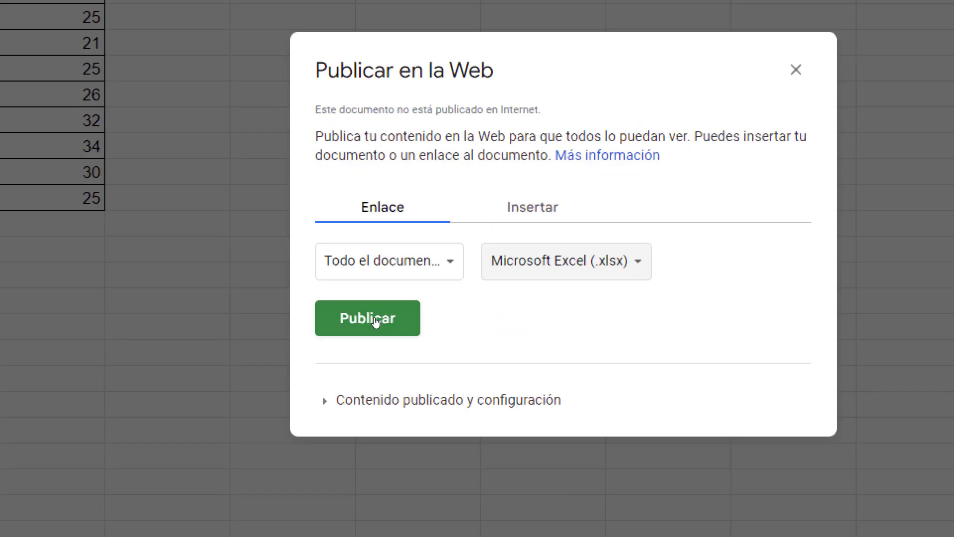
{"action": "left_click", "coordinate": [379, 320]}
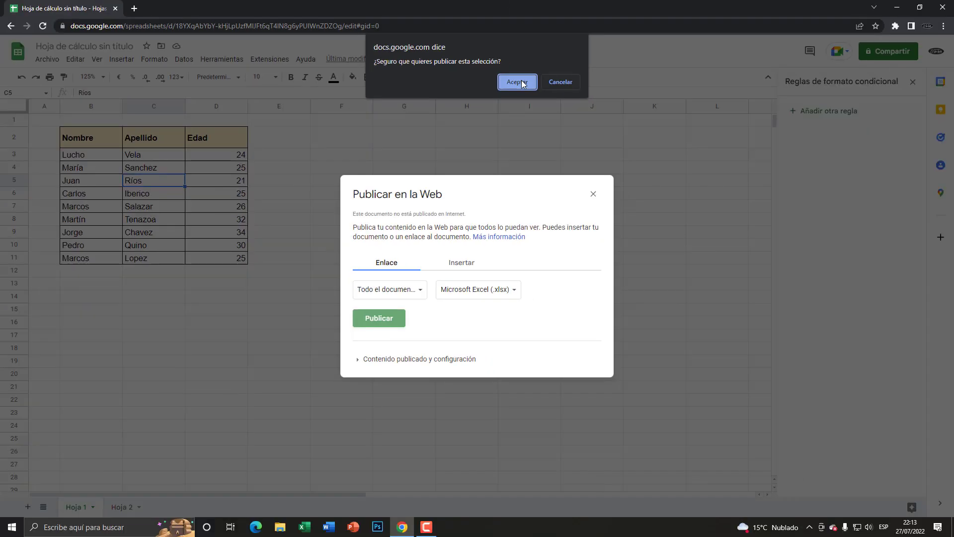
{"action": "left_click", "coordinate": [520, 82]}
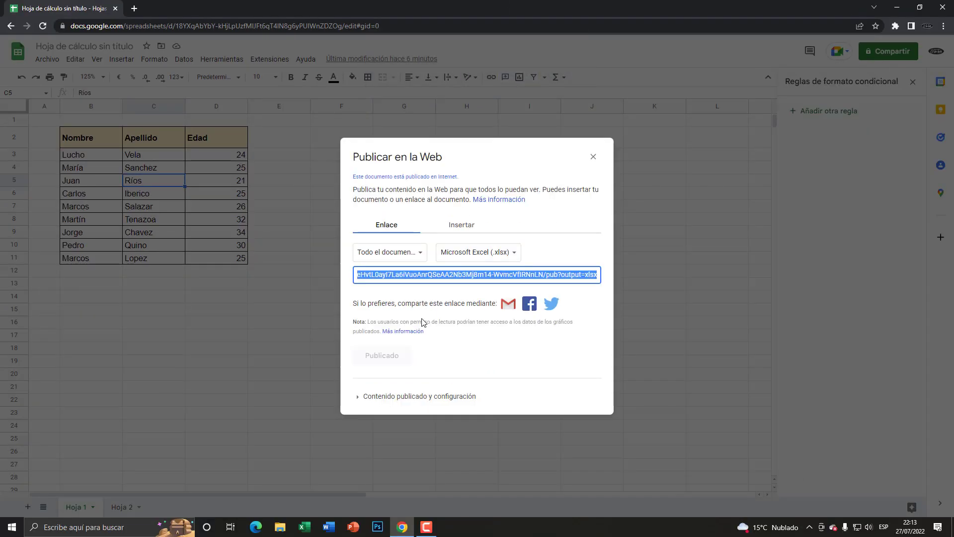
- Expand Contenido publicado y configuración and leave automatic republishing after changes enabled
{"action": "left_click", "coordinate": [419, 277]}
{"action": "left_click", "coordinate": [395, 397]}
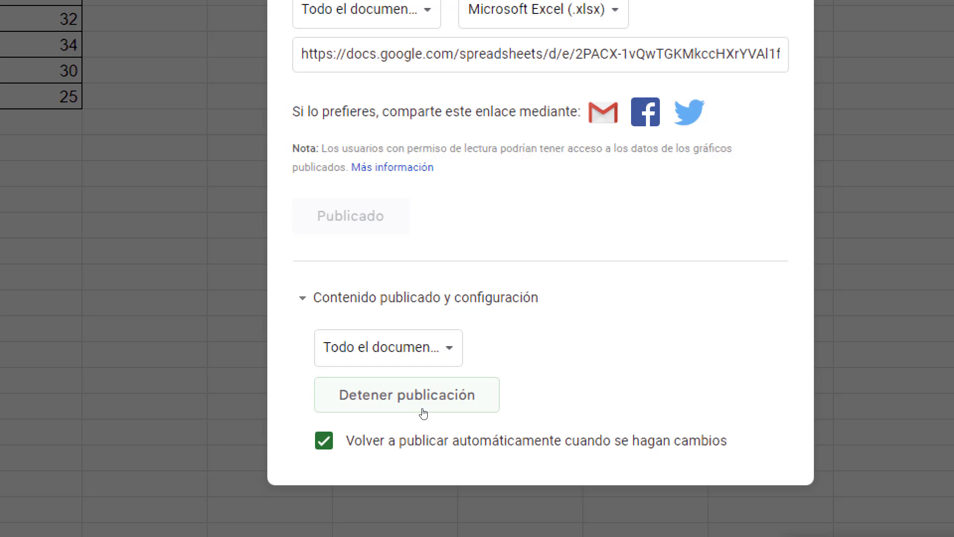
{"action": "scroll", "coordinate": [386, 199], "scroll_direction": "up", "scroll_amount": 2}
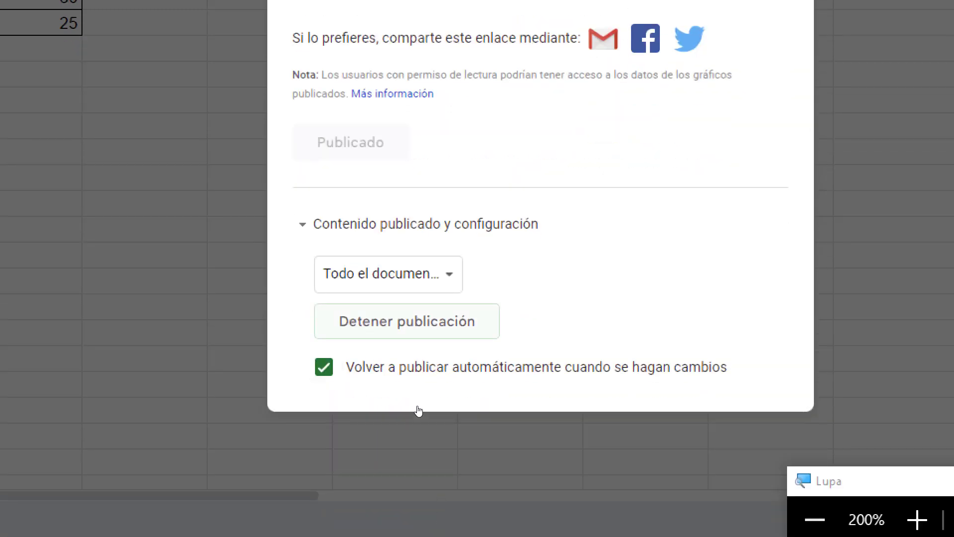
{"action": "key", "text": "Tab"}
{"action": "key", "text": "space"}
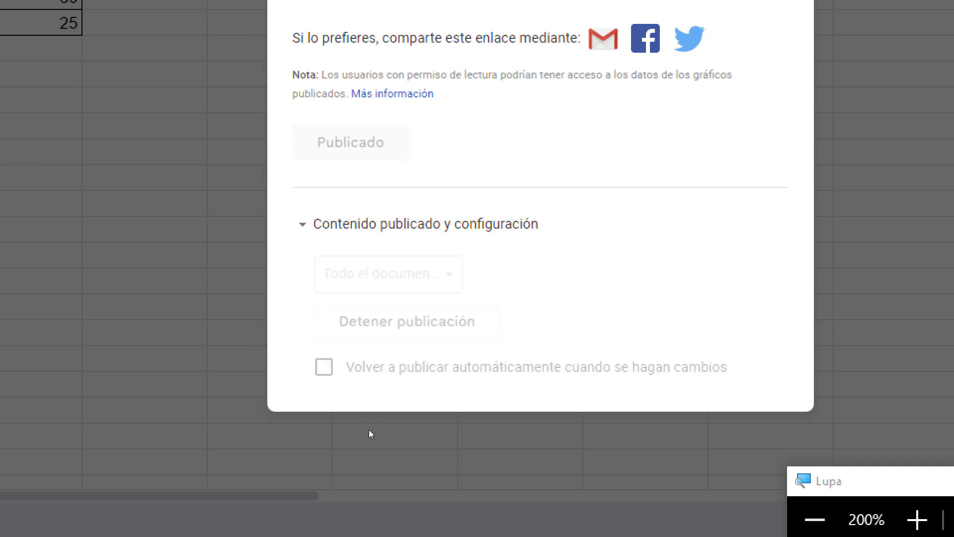
{"action": "key", "text": "space"}
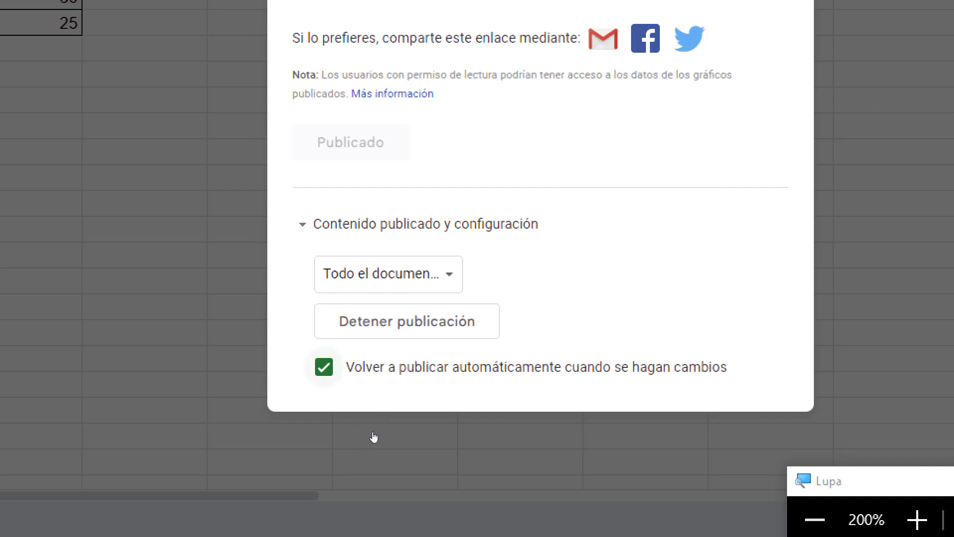
{"action": "key", "text": "super+Escape"}
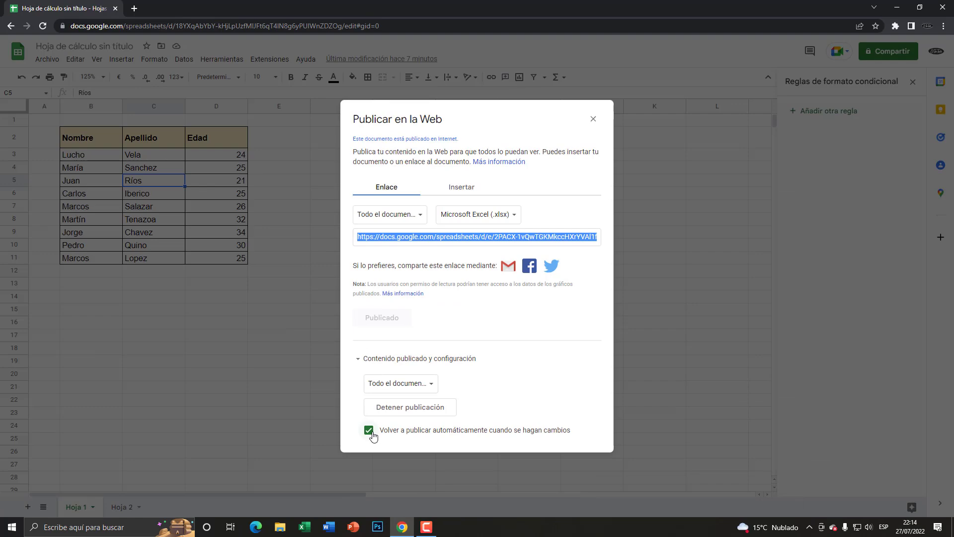
{"action": "key", "text": "super+plus"}
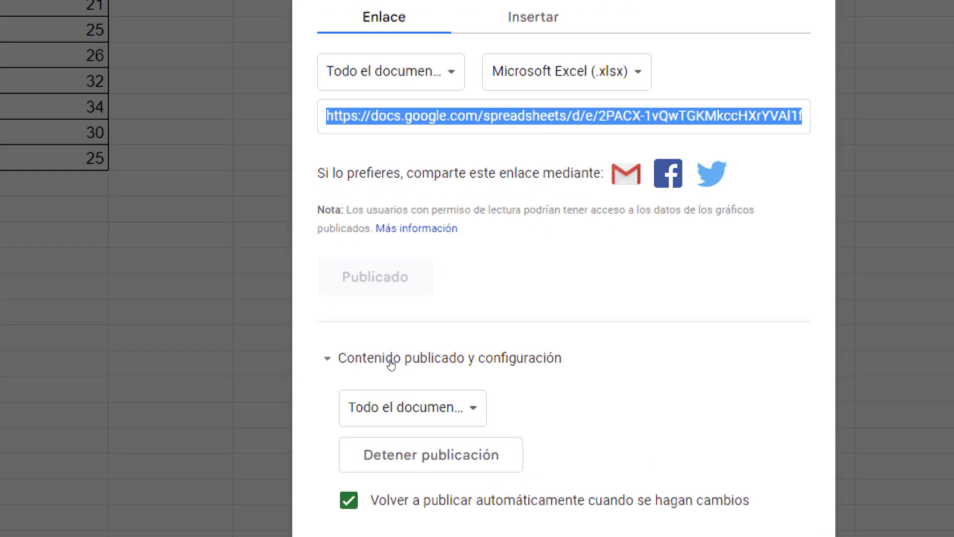
- Collapse the settings and copy the published .xlsx link
{"action": "left_click", "coordinate": [390, 366]}
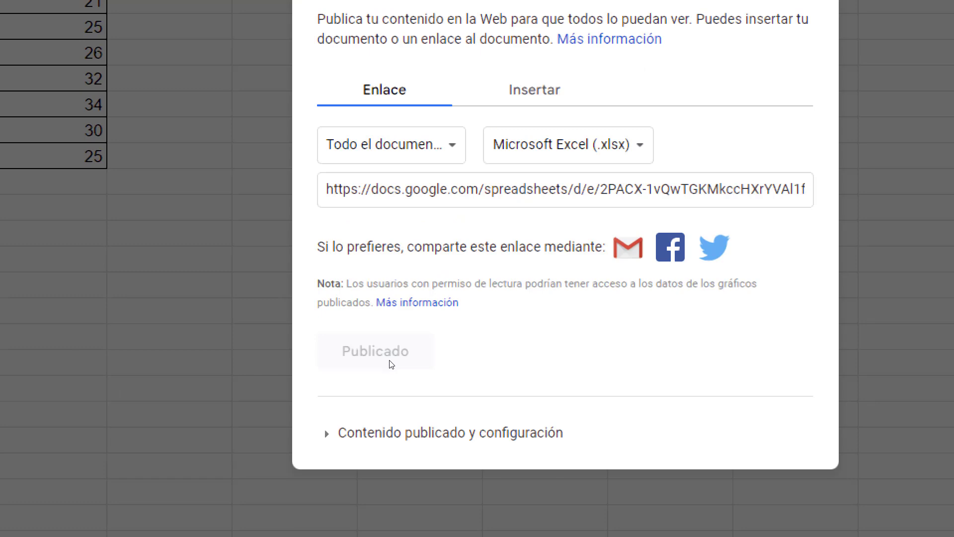
{"action": "left_click", "coordinate": [410, 244]}
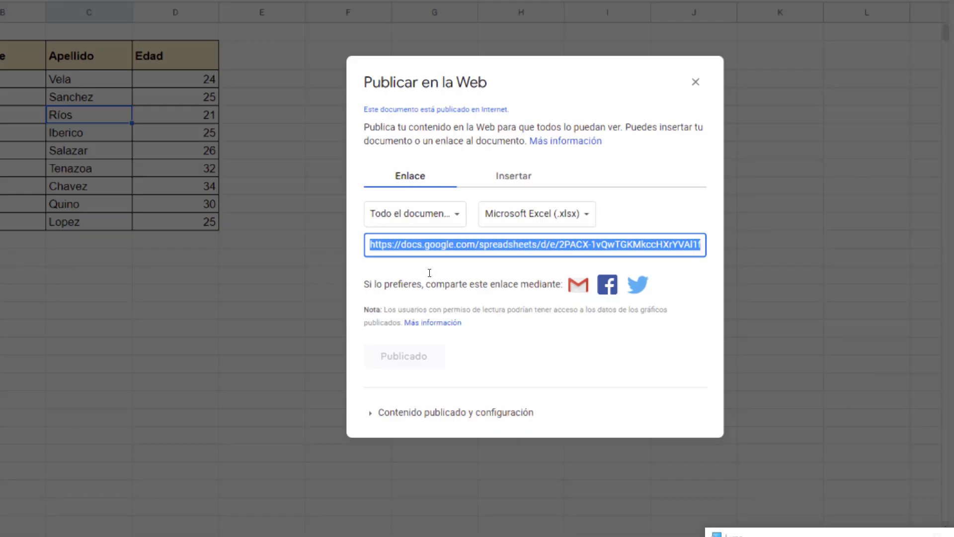
{"action": "right_click", "coordinate": [431, 276]}
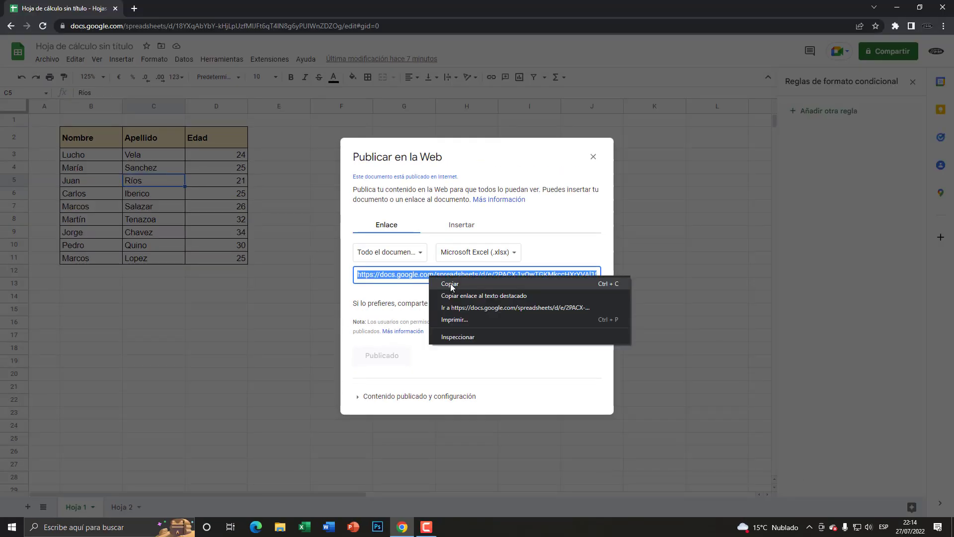
{"action": "left_click", "coordinate": [450, 283]}
- Start Microsoft Excel maximized with a new blank workbook
{"action": "left_click", "coordinate": [304, 527]}
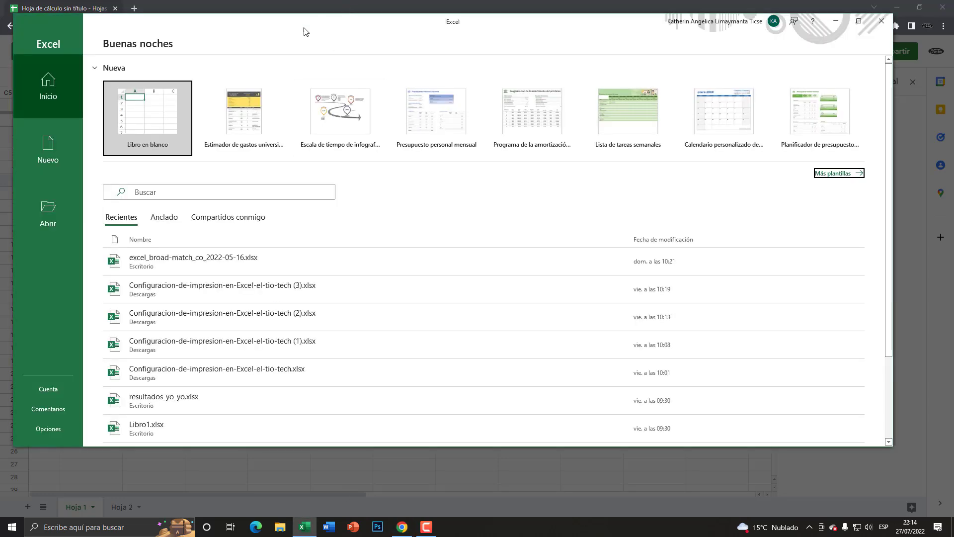
{"action": "double_click", "coordinate": [305, 30]}
{"action": "left_click", "coordinate": [143, 107]}
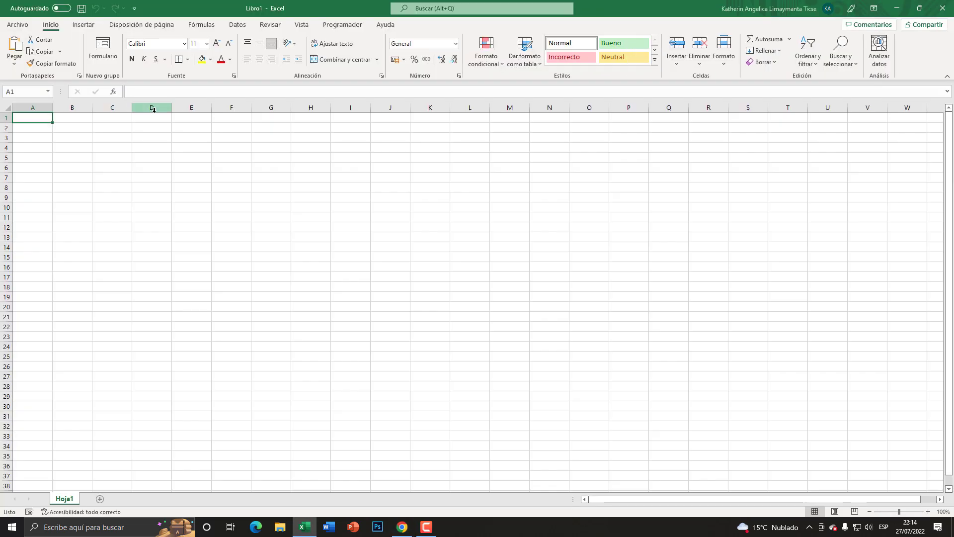
- Use Datos > Obtener datos > De la web with the pasted Google Sheets output=xlsx link
{"action": "left_click", "coordinate": [232, 27]}
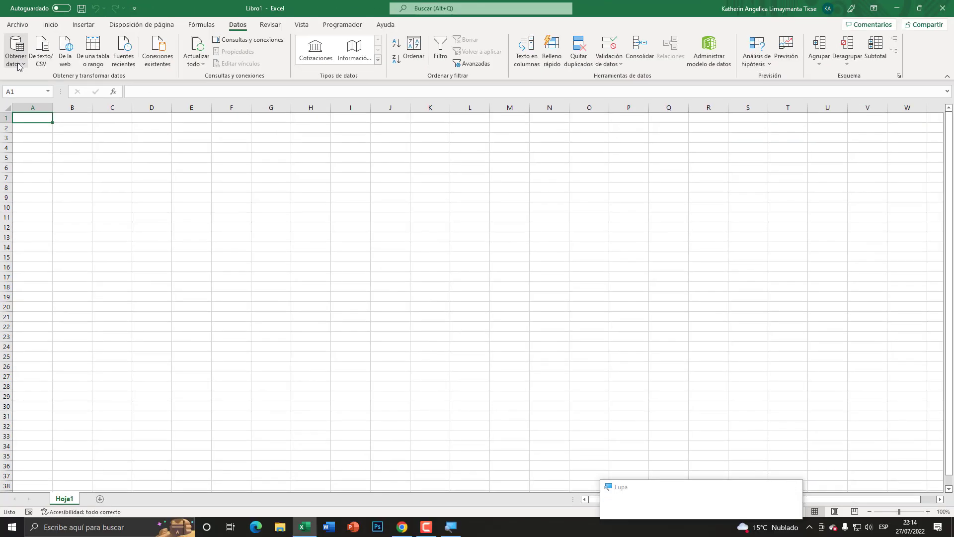
{"action": "left_click", "coordinate": [15, 49]}
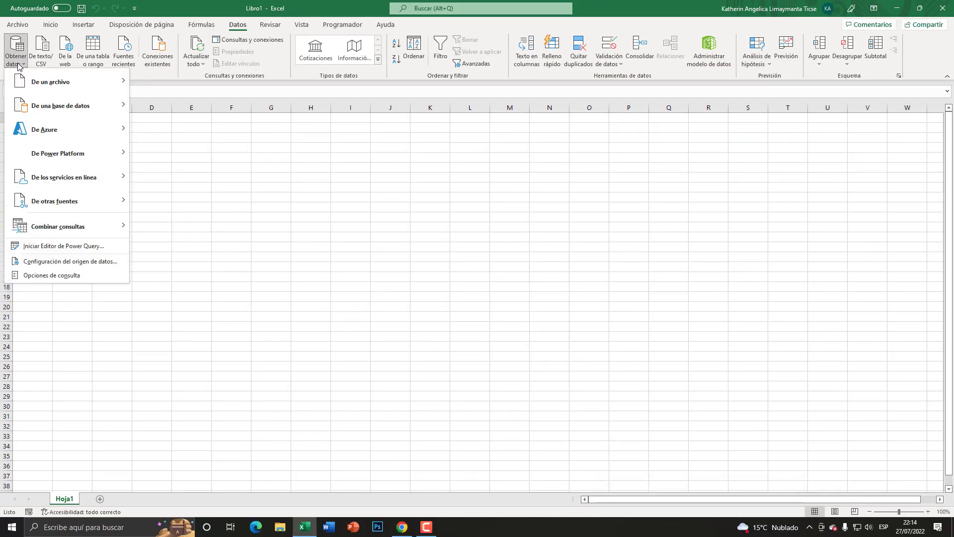
{"action": "mouse_move", "coordinate": [55, 201]}
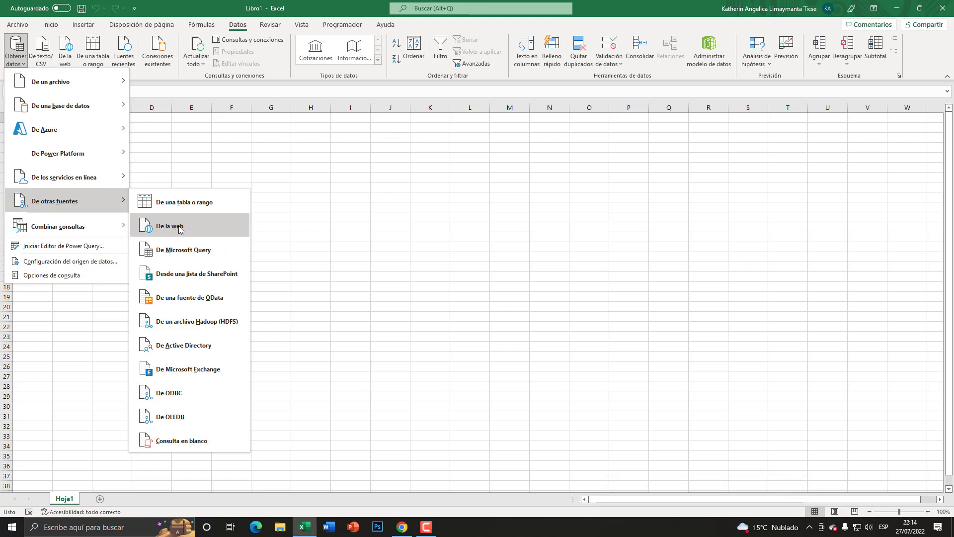
{"action": "left_click", "coordinate": [177, 226]}
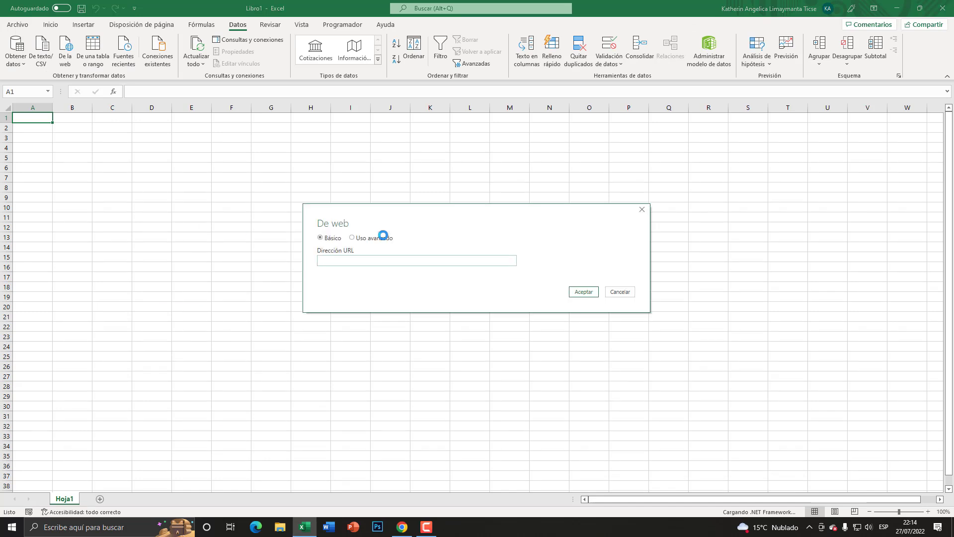
{"action": "left_click", "coordinate": [402, 527]}
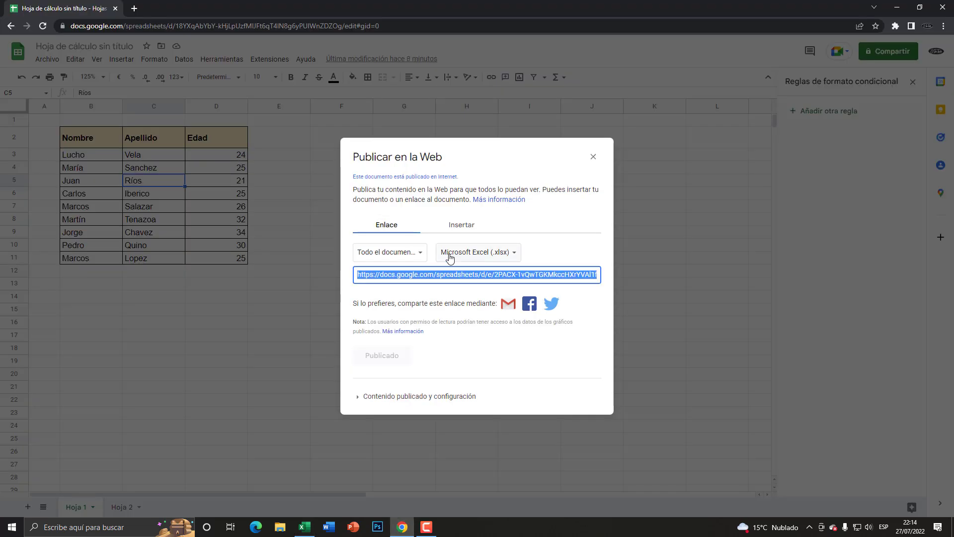
{"action": "left_click", "coordinate": [402, 526]}
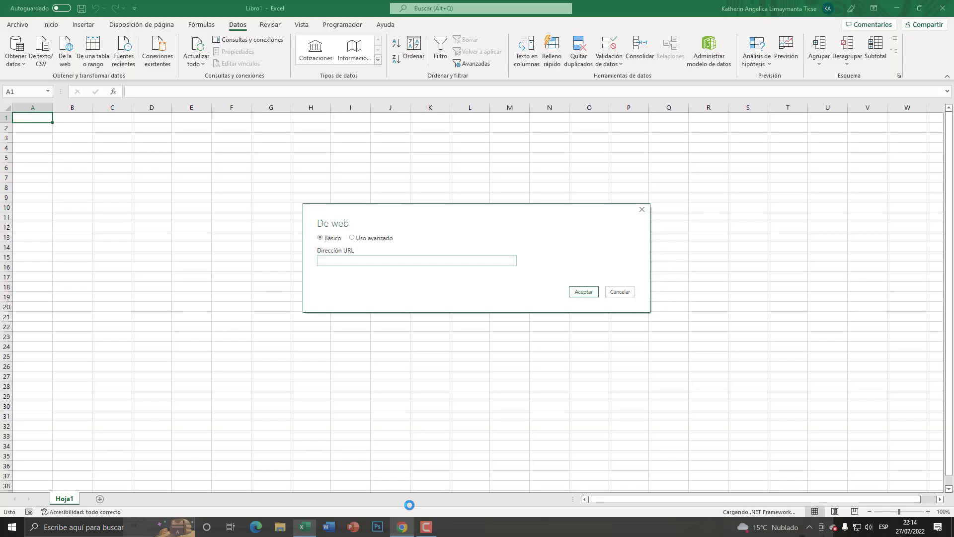
{"action": "left_click", "coordinate": [403, 257]}
{"action": "key", "text": "ctrl+v"}
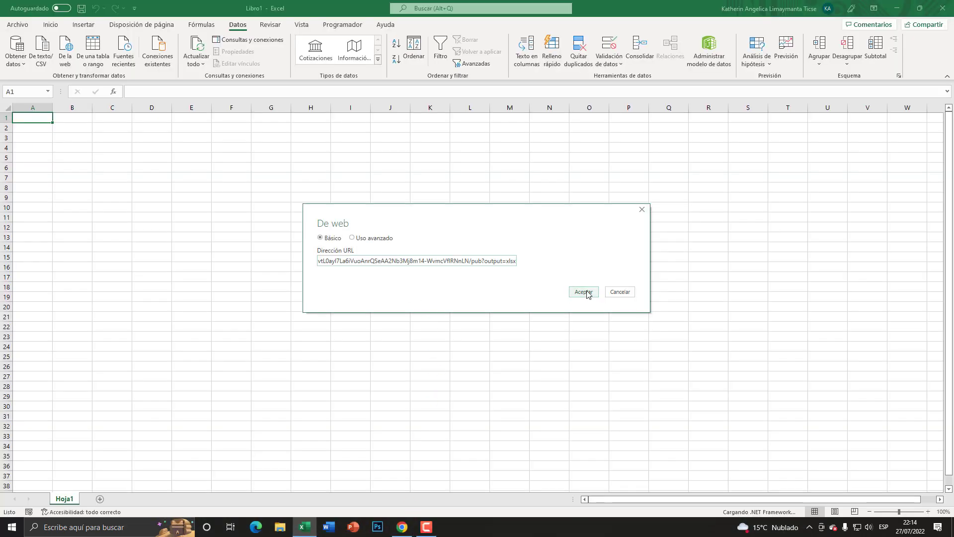
{"action": "left_click", "coordinate": [586, 293]}
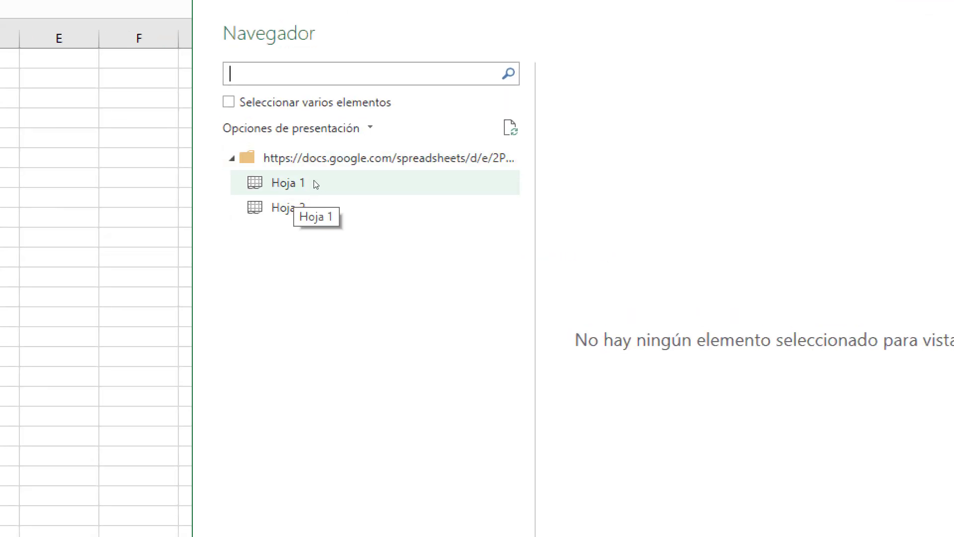
- Preview Hoja 1 and Hoja 2 in the Navegador, then load only Hoja 1 with Cargar
{"action": "key", "text": "space"}
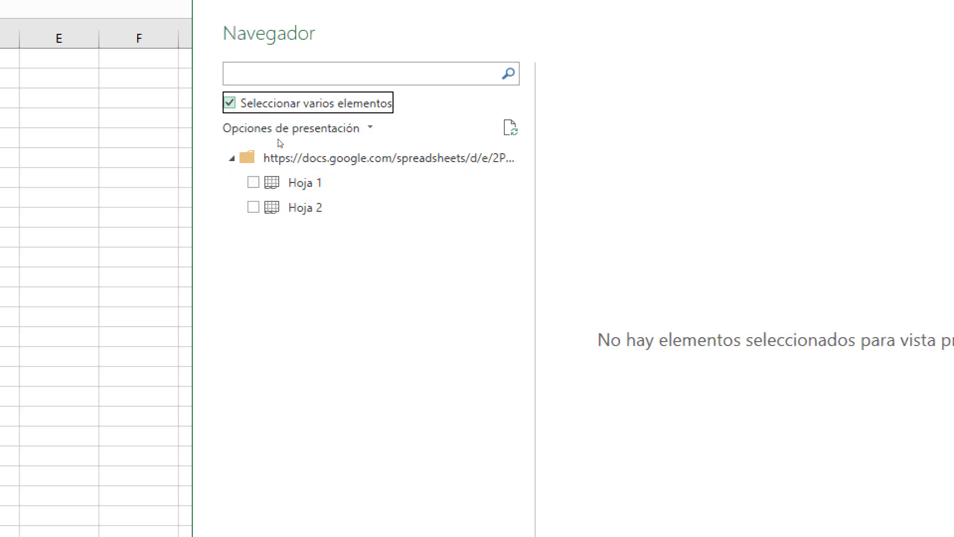
{"action": "key", "text": "space"}
{"action": "key", "text": "space"}
{"action": "left_click", "coordinate": [298, 183]}
{"action": "key", "text": "space"}
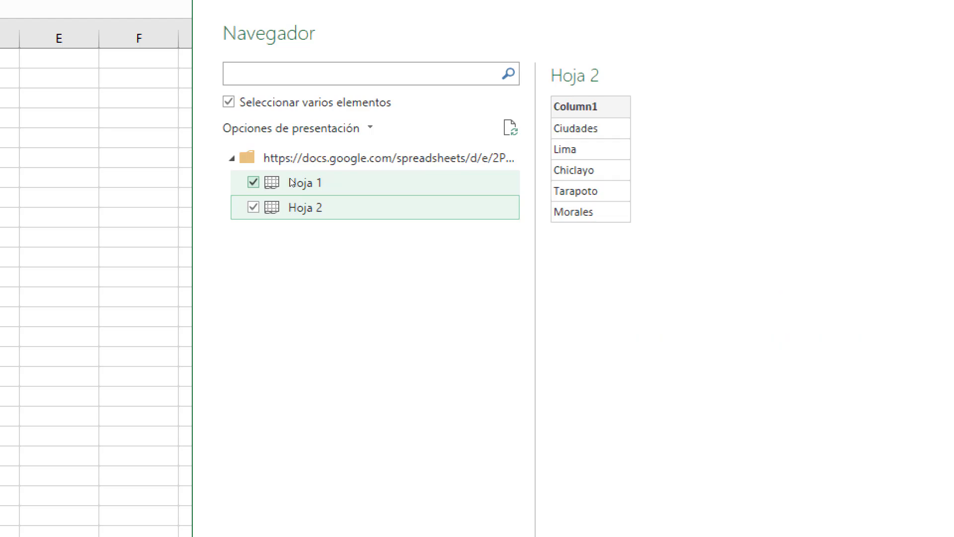
{"action": "key", "text": "space"}
{"action": "key", "text": "Up"}
{"action": "key", "text": "space"}
{"action": "left_click", "coordinate": [228, 101]}
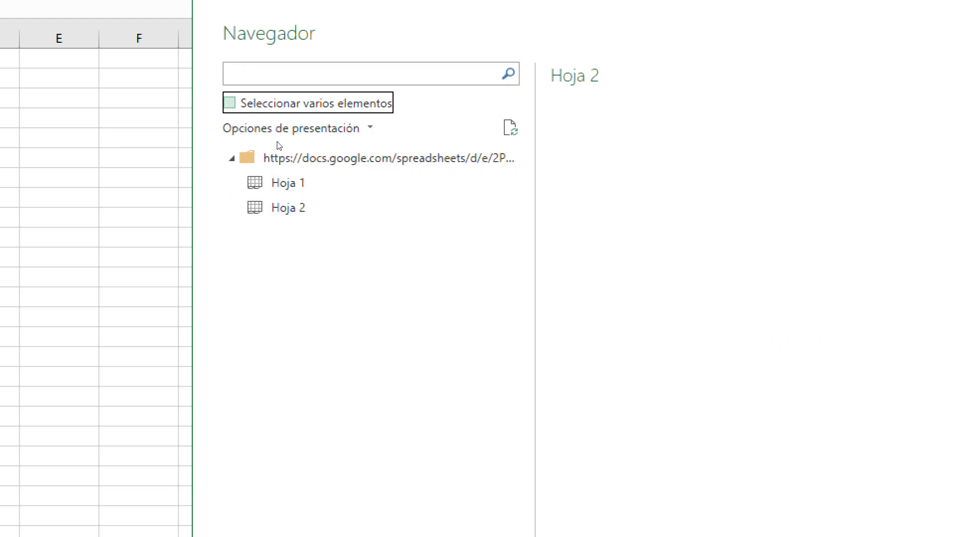
{"action": "left_click", "coordinate": [299, 183]}
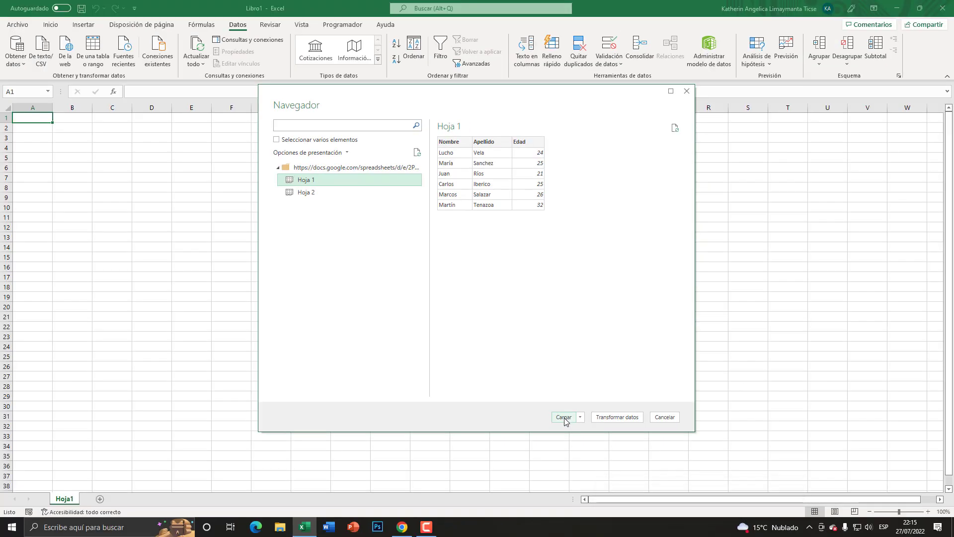
{"action": "left_click", "coordinate": [564, 417]}
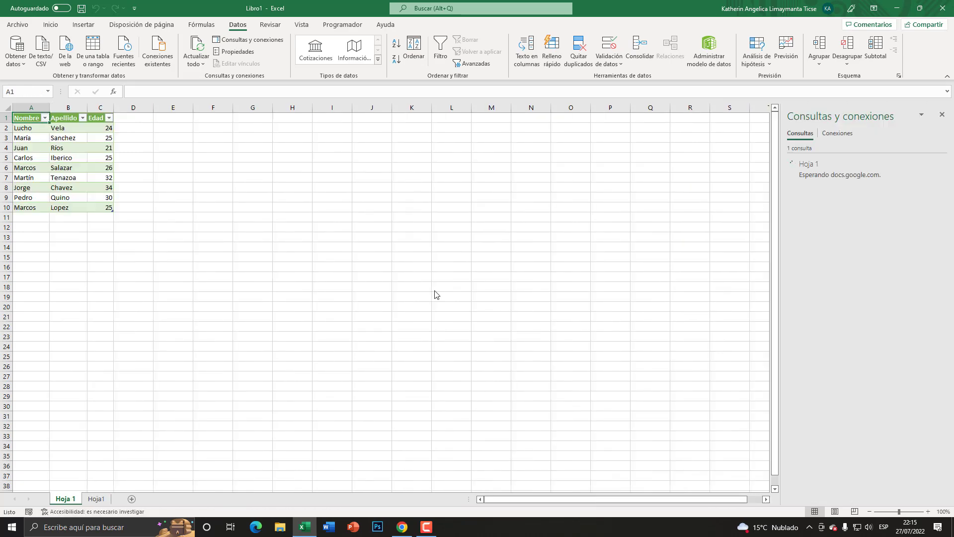
- Zoom Excel to 200%, check the Ríos, Iberico and Salazar cells, and return to Chrome
{"action": "left_click", "coordinate": [928, 511]}
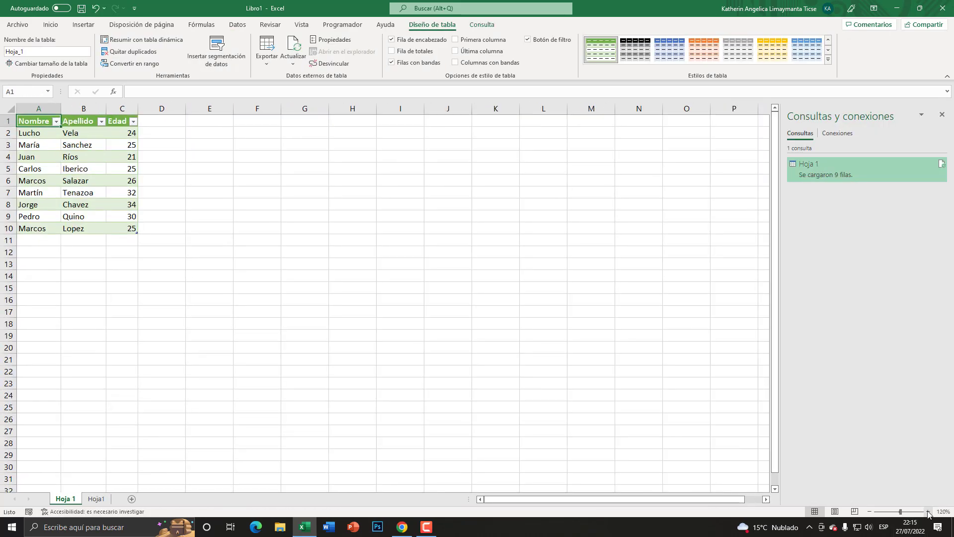
{"action": "left_click", "coordinate": [928, 511]}
{"action": "left_click", "coordinate": [928, 512]}
{"action": "left_click", "coordinate": [928, 511]}
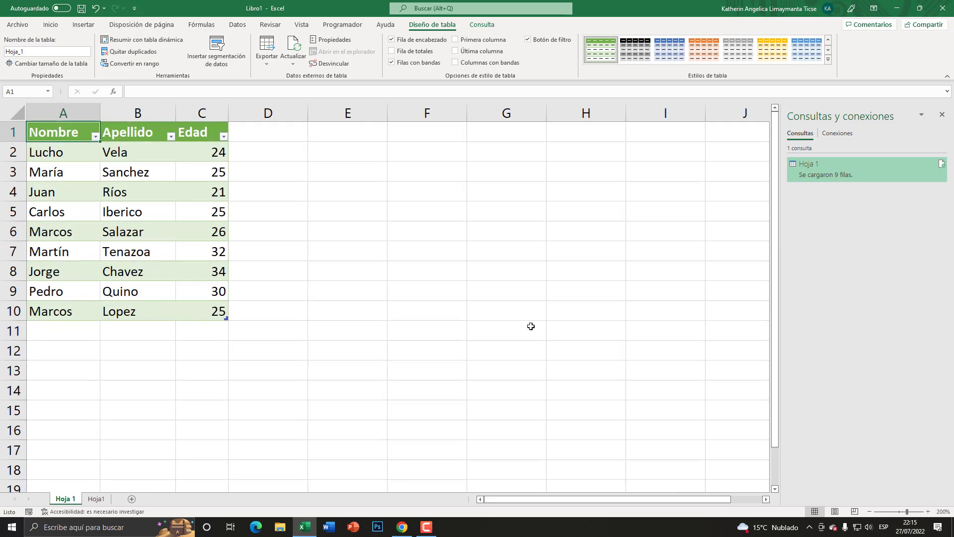
{"action": "left_click", "coordinate": [141, 234]}
{"action": "left_click", "coordinate": [137, 219]}
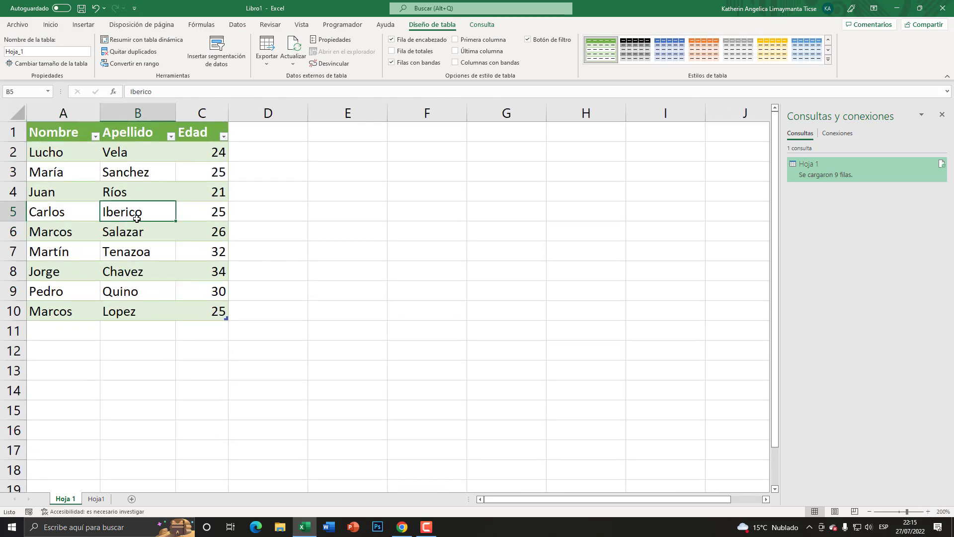
{"action": "left_click", "coordinate": [155, 192]}
{"action": "left_click", "coordinate": [140, 229]}
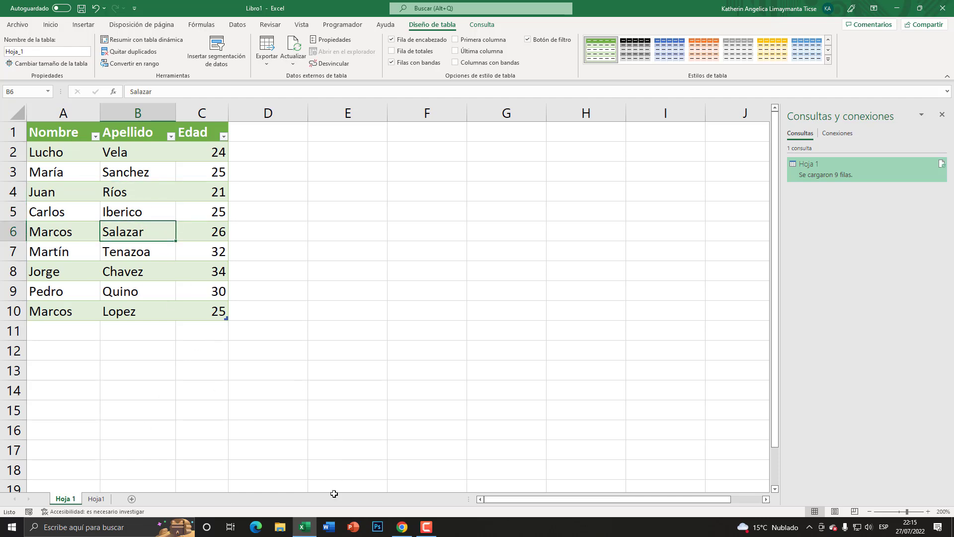
{"action": "left_click", "coordinate": [404, 528]}
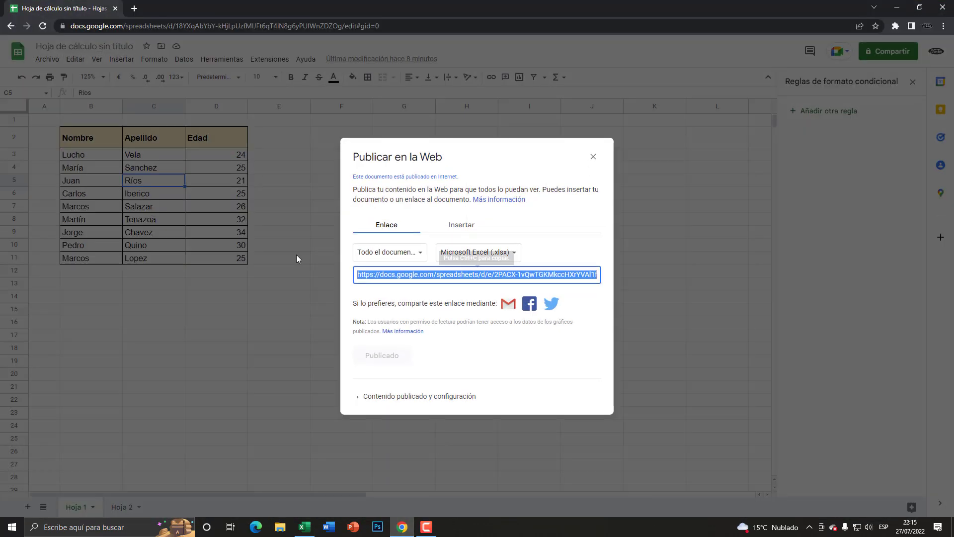
- Close the publish dialog and add the row El Tío Tech, Tech, 32 in B12:D12
{"action": "left_click", "coordinate": [594, 156]}
{"action": "left_click", "coordinate": [87, 275]}
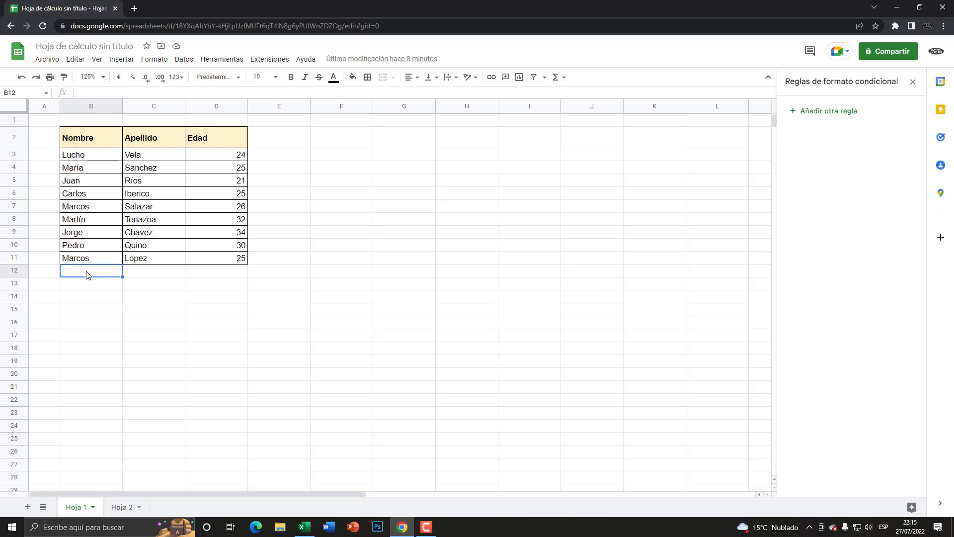
{"action": "type", "text": "El Tío T"}
{"action": "type", "text": "ech"}
{"action": "key", "text": "Tab"}
{"action": "type", "text": "T"}
{"action": "key", "text": "Tab"}
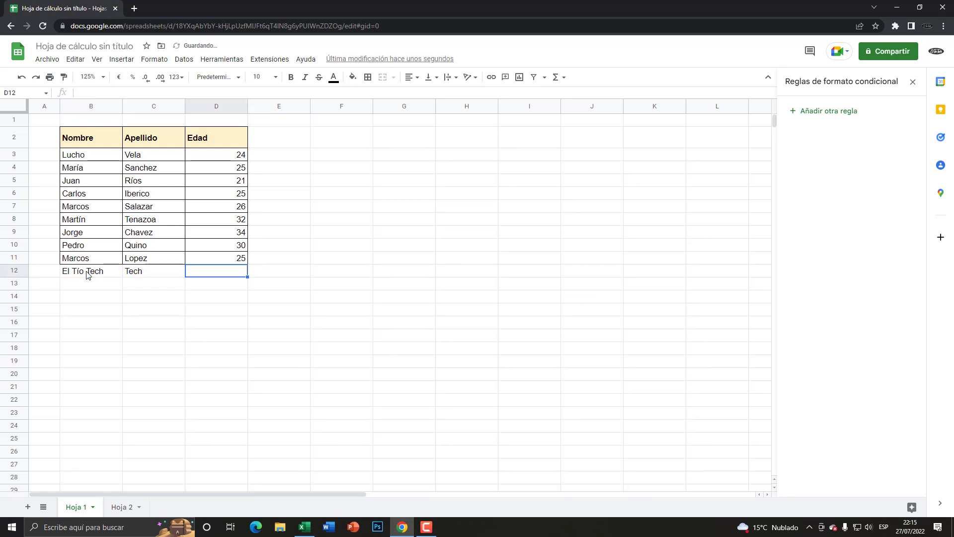
{"action": "type", "text": "32"}
- Apply All borders to the table B2:D12
{"action": "left_click", "coordinate": [95, 141]}
{"action": "left_click_drag", "start_coordinate": [96, 159], "coordinate": [244, 273]}
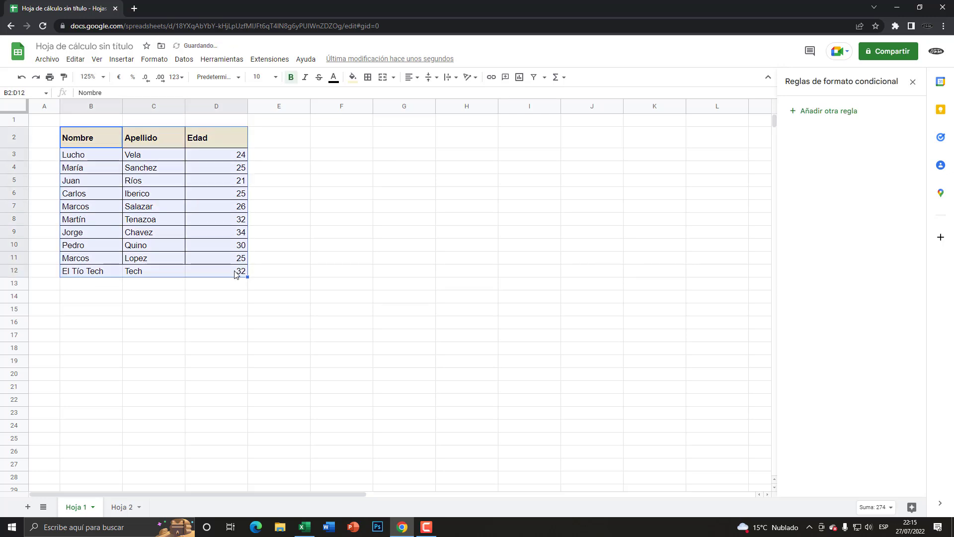
{"action": "left_click", "coordinate": [368, 77]}
{"action": "left_click", "coordinate": [372, 98]}
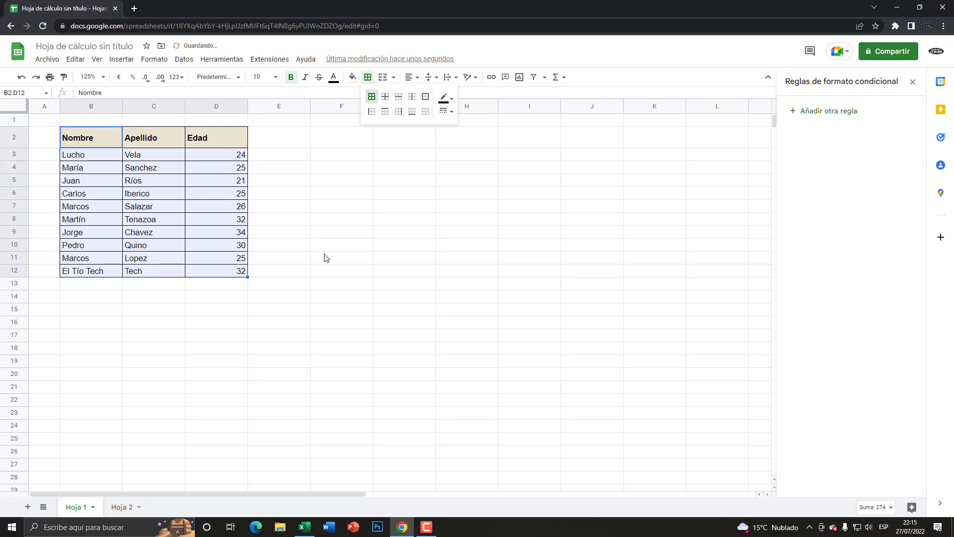
{"action": "left_click", "coordinate": [152, 219]}
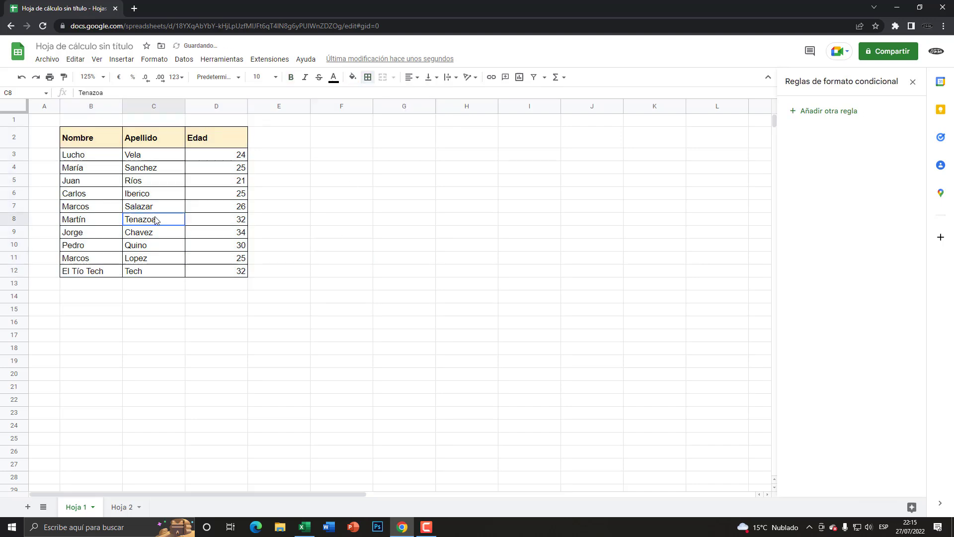
{"action": "left_click", "coordinate": [304, 527]}
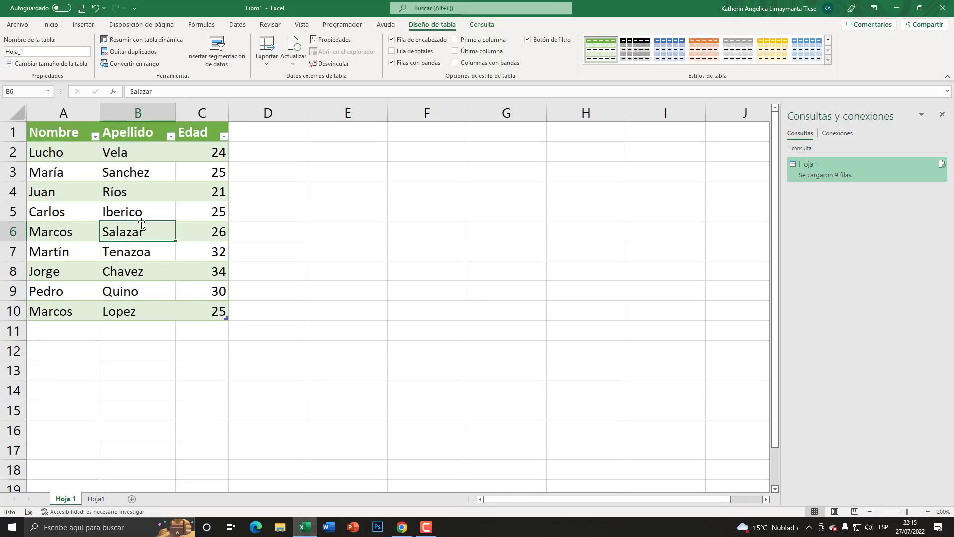
- Refresh the Excel table with Actualizar so row 11 shows El Tío Tech, Tech, 32
{"action": "right_click", "coordinate": [128, 231]}
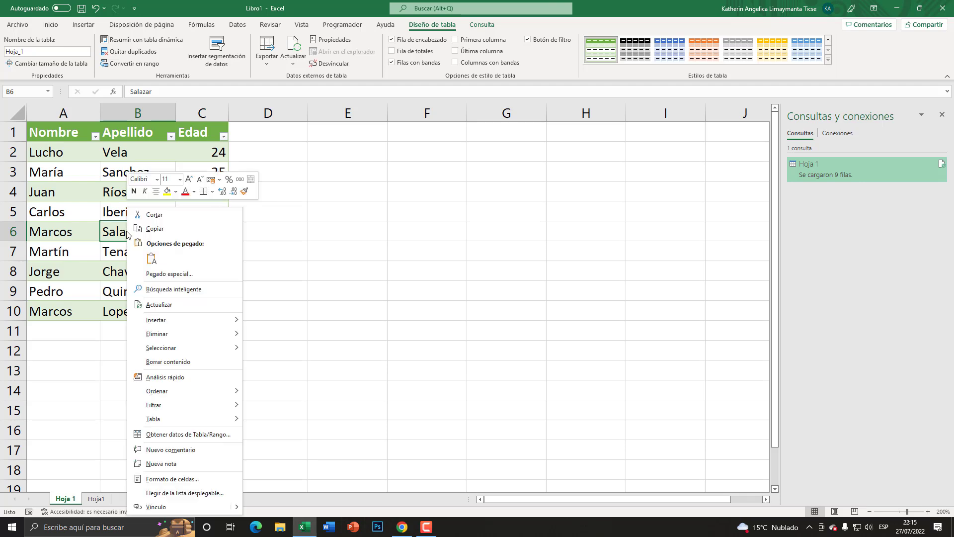
{"action": "left_click", "coordinate": [162, 305]}
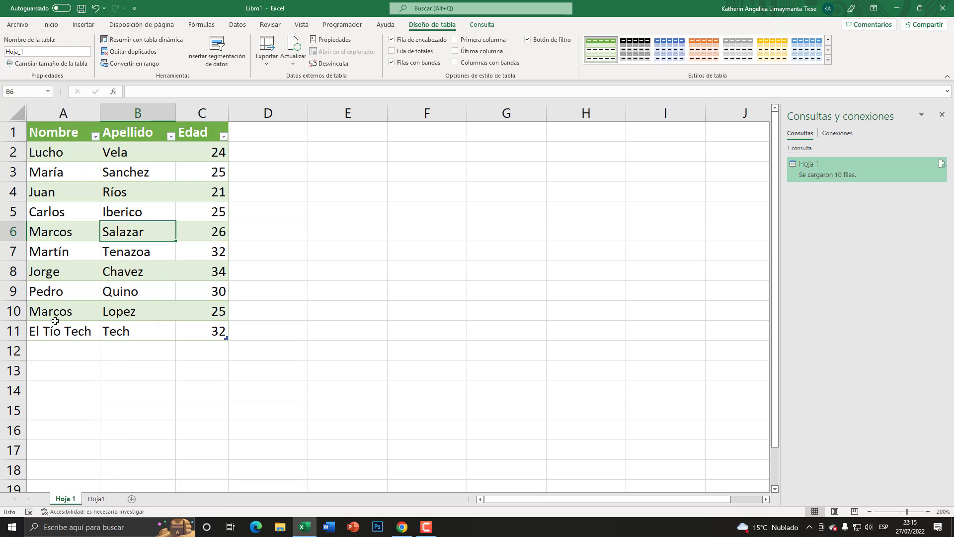
{"action": "key", "text": "super+plus"}
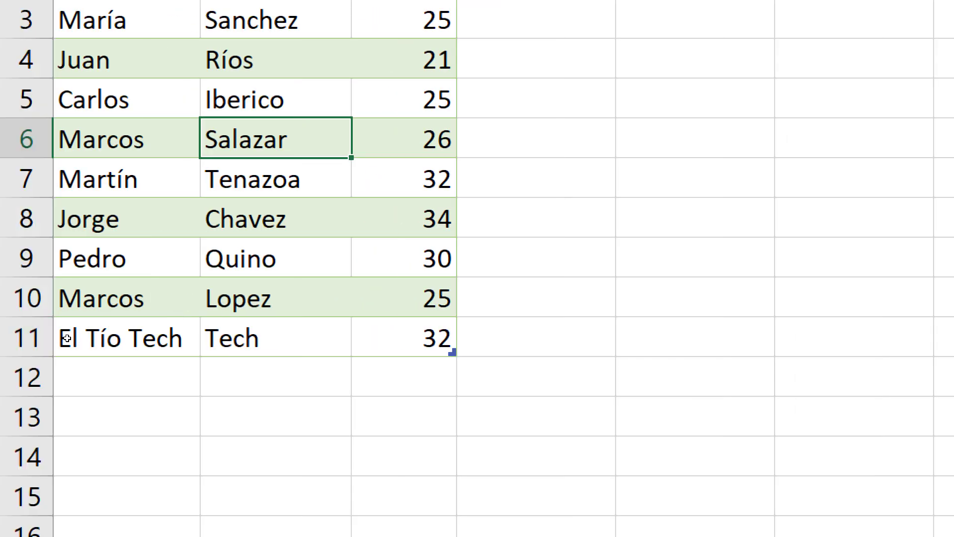
{"action": "left_click", "coordinate": [53, 323]}
{"action": "key", "text": "ctrl+shift+Right"}
{"action": "key", "text": "super+Escape"}
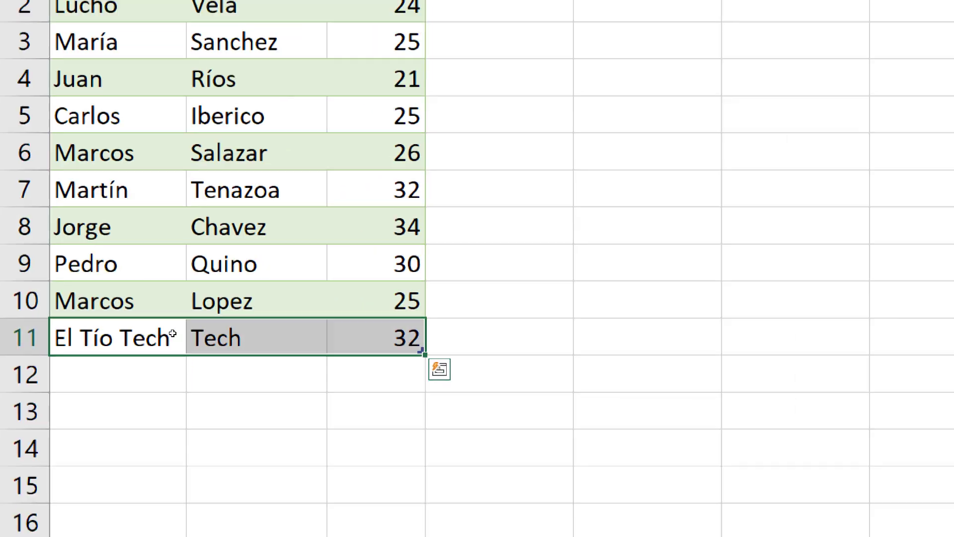
{"action": "left_click", "coordinate": [402, 527]}
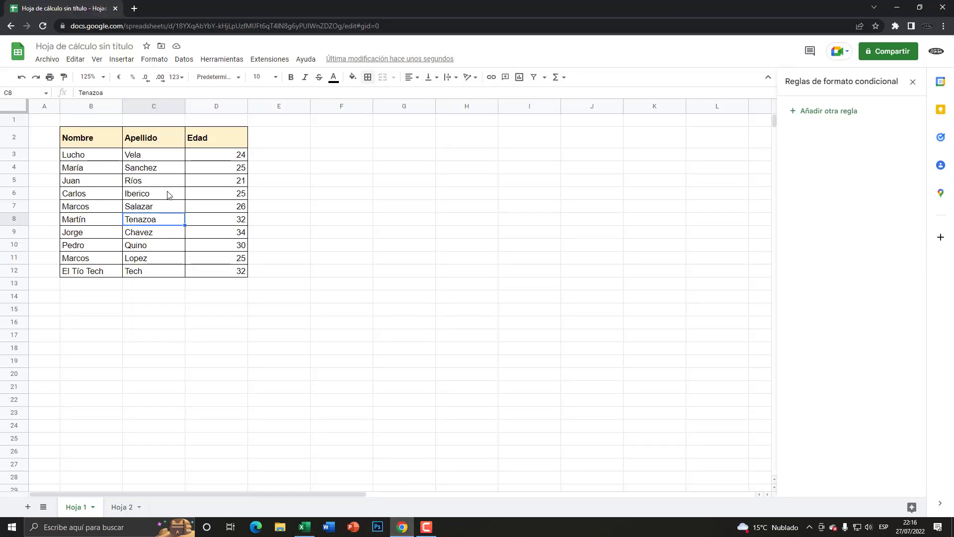
- Delete the Hoja 1 query in Consultas y conexiones, keeping the ten-row table
{"action": "left_click", "coordinate": [896, 8]}
{"action": "left_click", "coordinate": [162, 207]}
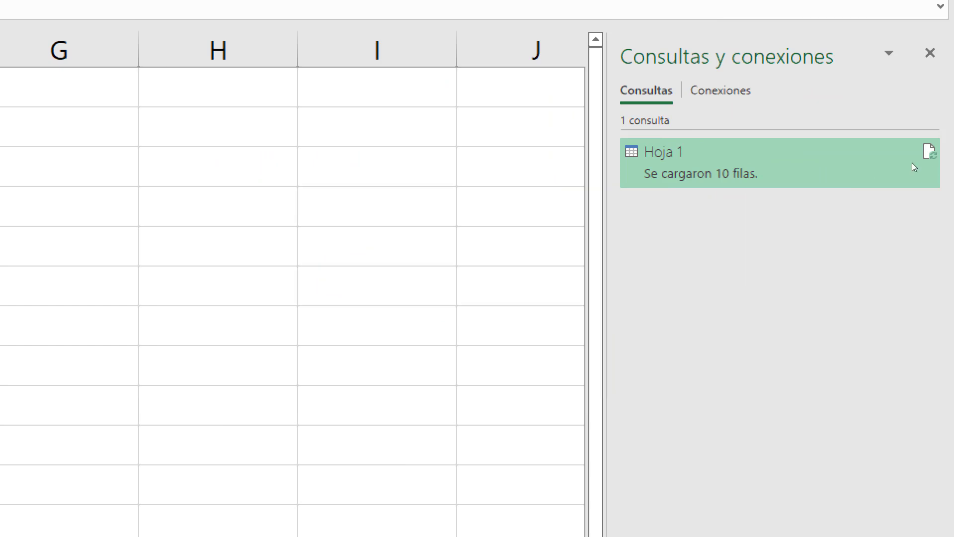
{"action": "mouse_move", "coordinate": [745, 162]}
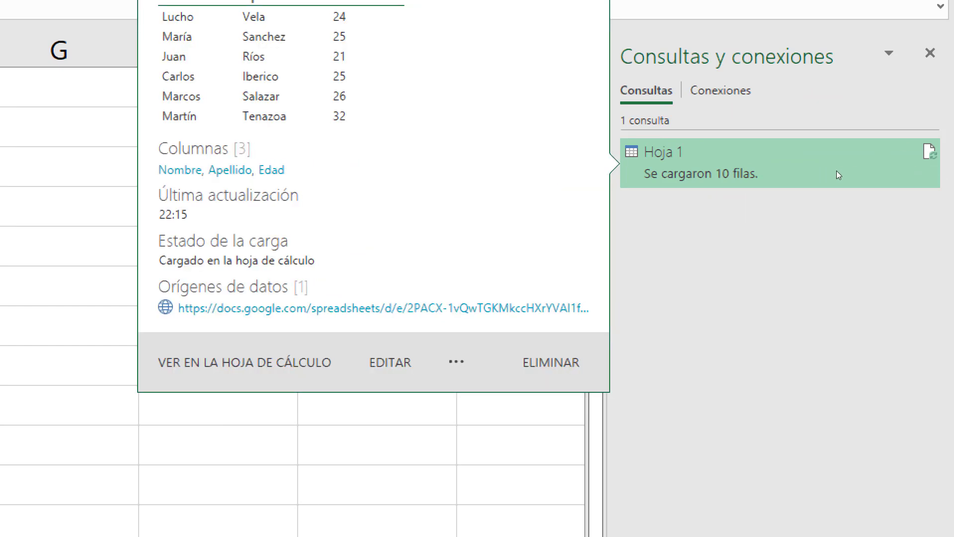
{"action": "right_click", "coordinate": [853, 173]}
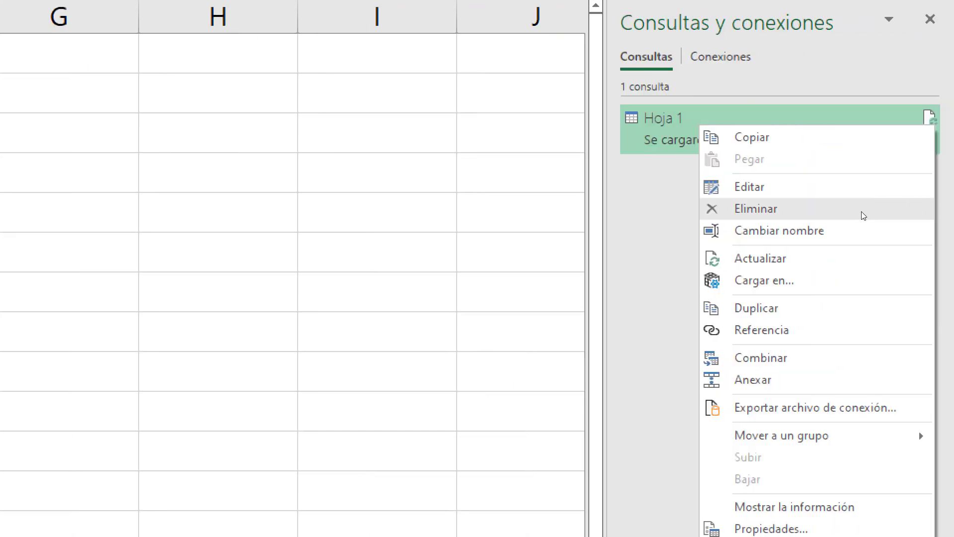
{"action": "left_click", "coordinate": [906, 210]}
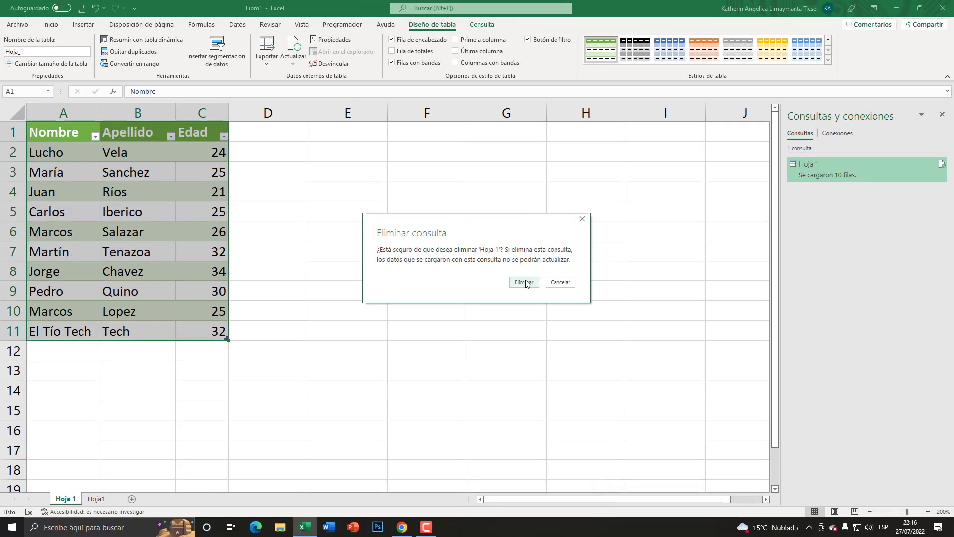
{"action": "left_click", "coordinate": [527, 282]}
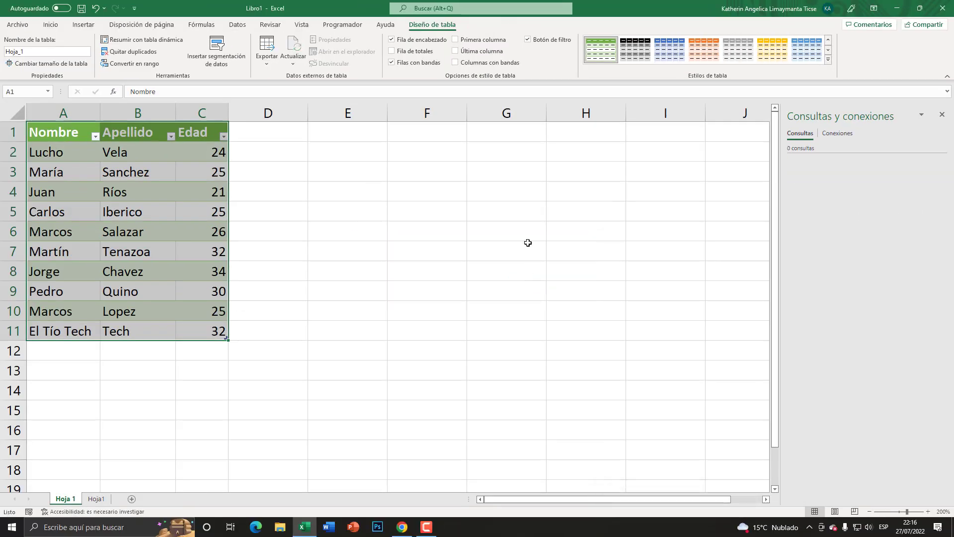